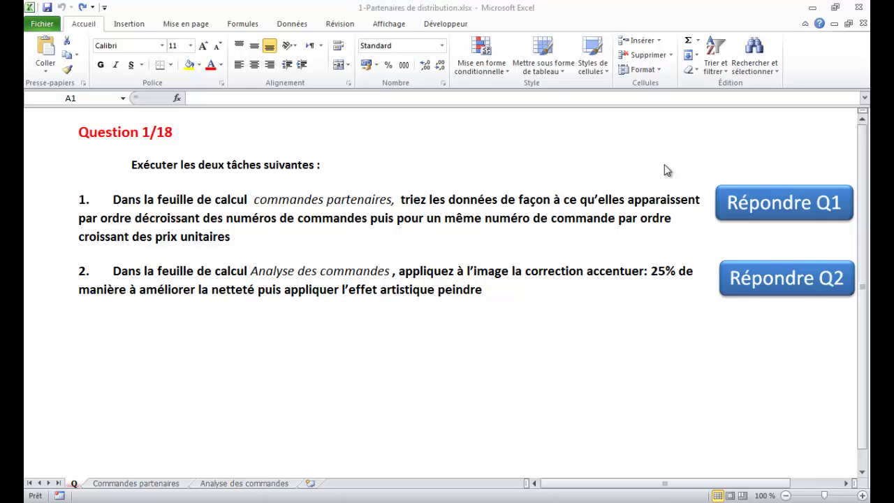
Step: On the Commandes partenaires sheet, define a custom sort of the table by Numero de commande, ordered De Z à A
left_click(752, 202)
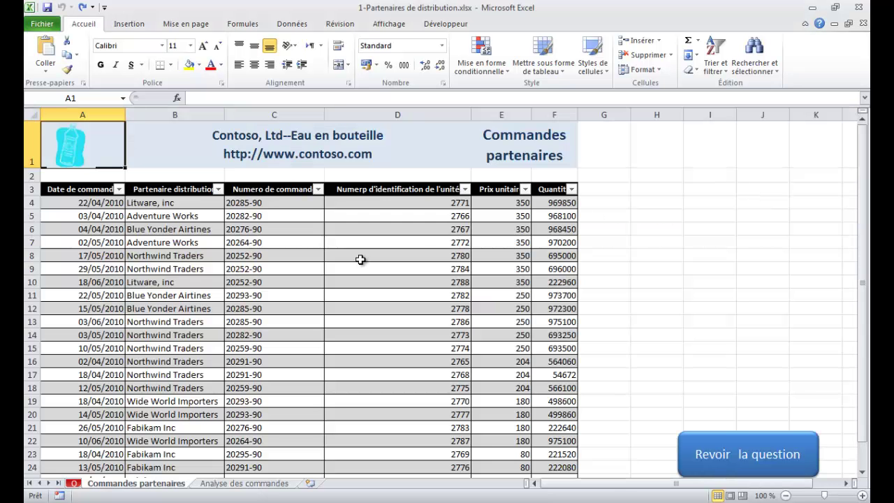
left_click(277, 228)
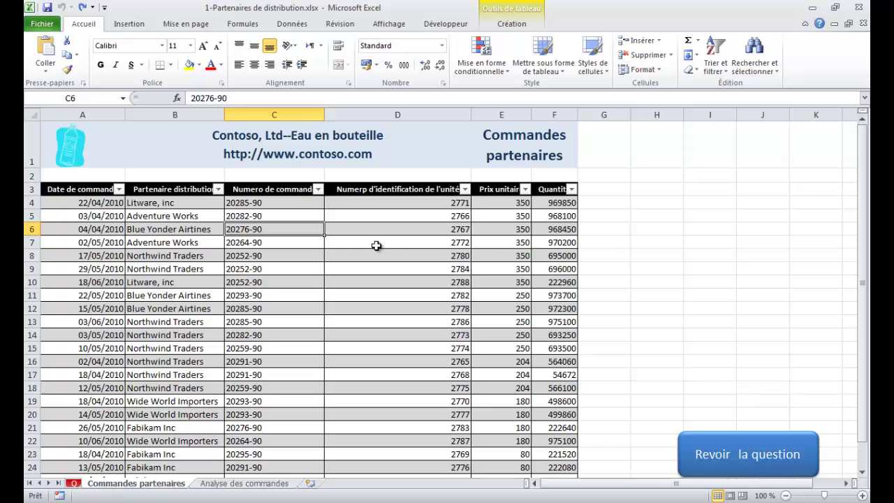
left_click(305, 26)
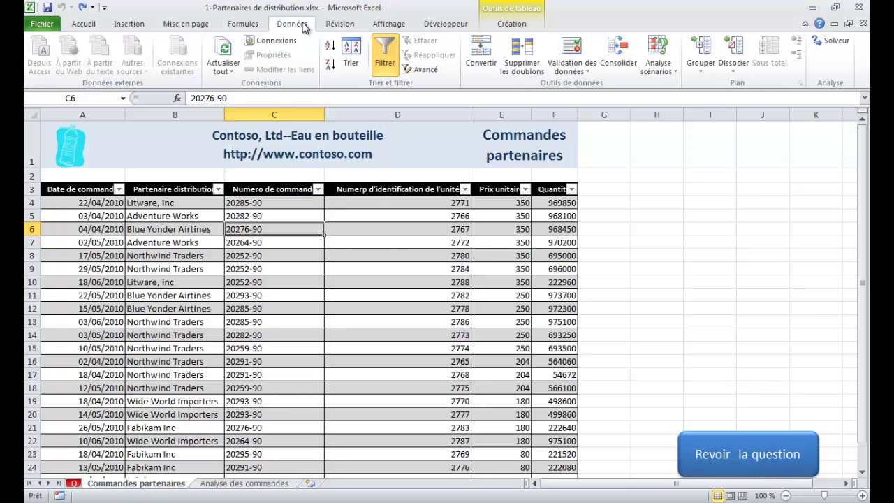
left_click(351, 55)
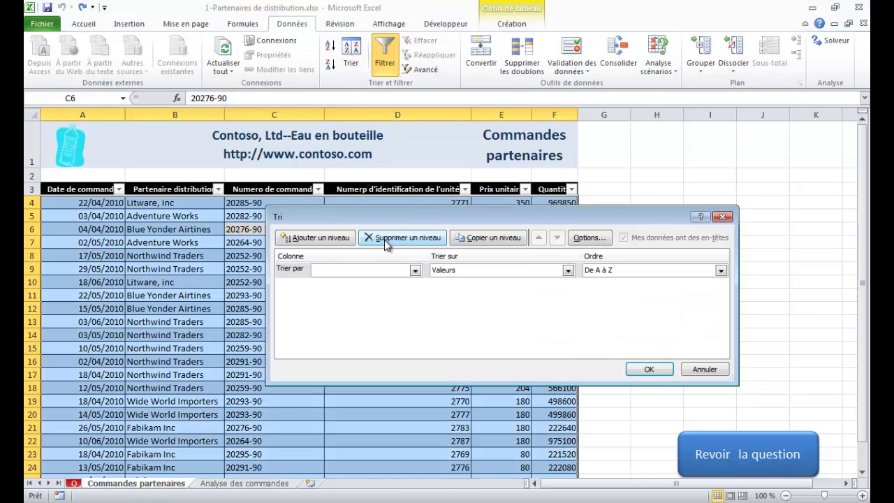
left_click(415, 270)
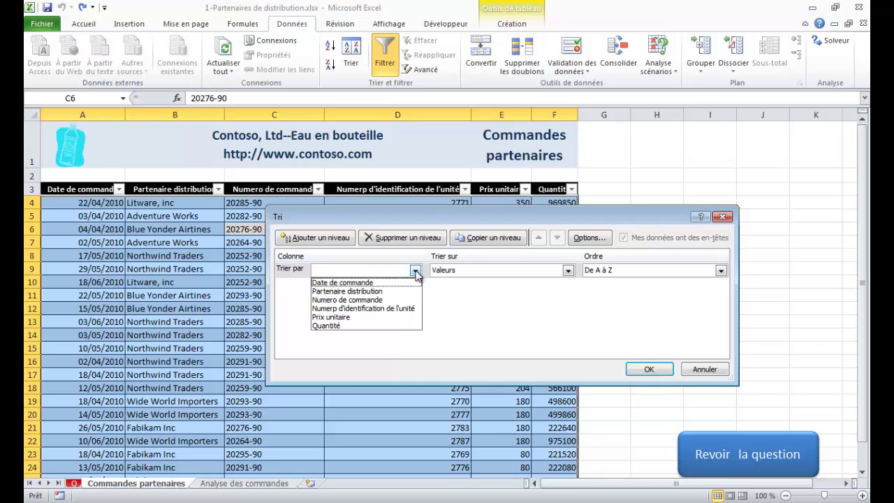
left_click(344, 301)
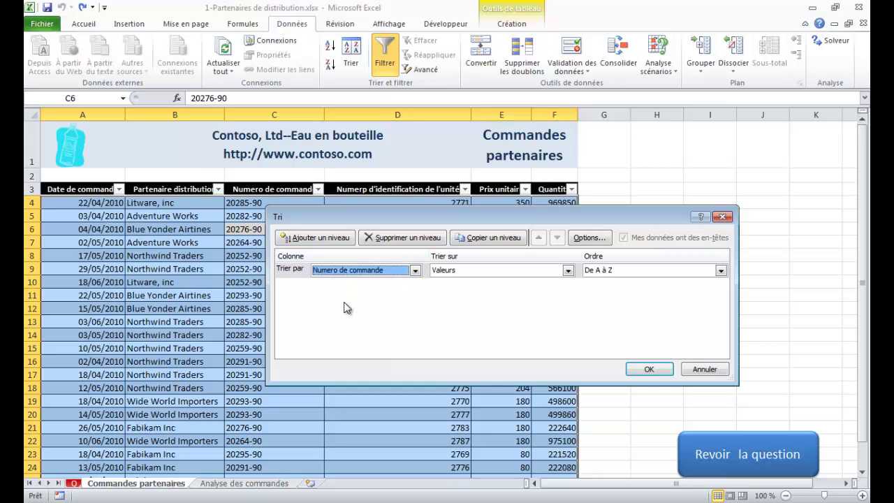
left_click(659, 272)
left_click(608, 292)
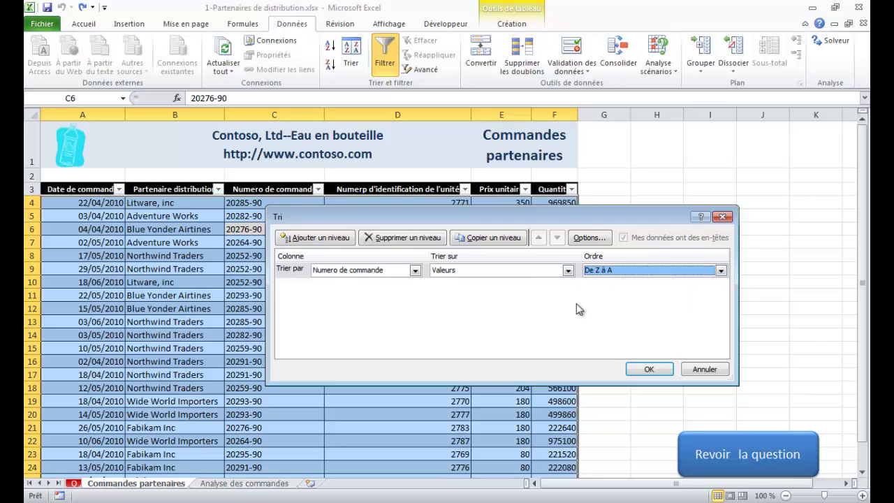
Step: Add a second sort level on Prix unitaire, Du plus petit au plus grand, and apply the sort
left_click(325, 237)
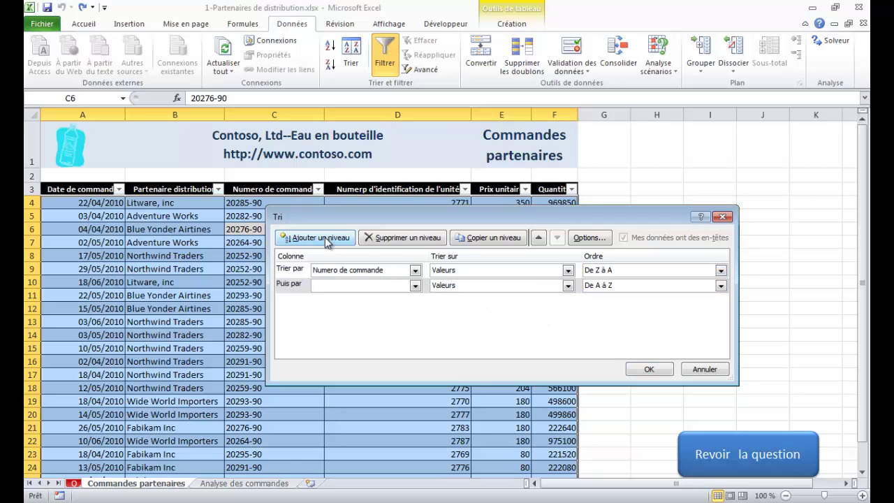
left_click(415, 287)
left_click(353, 333)
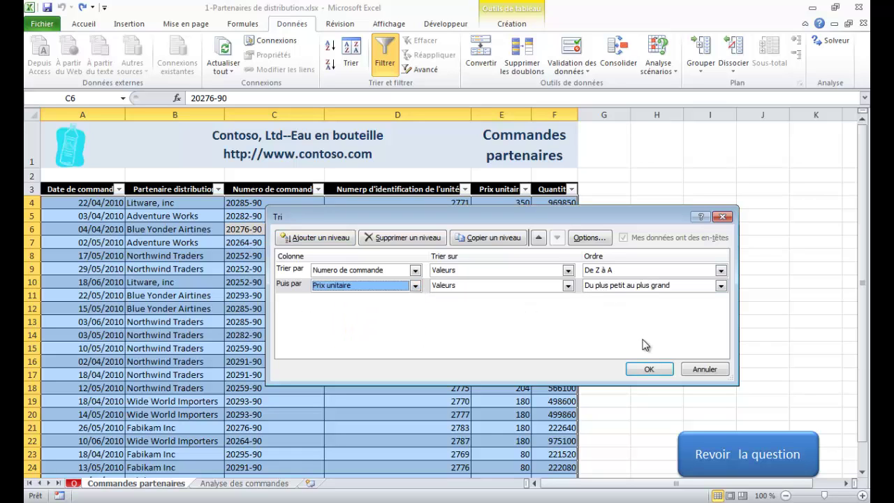
left_click(649, 369)
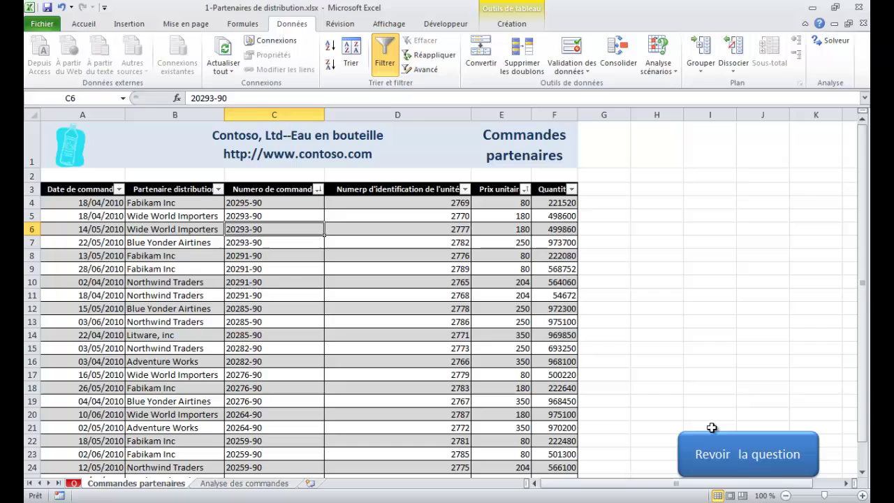
Step: Return to the questions, then apply the 25% sharpening correction (Accentuer) to the water-splash image on the Analyse des commandes sheet
left_click(727, 462)
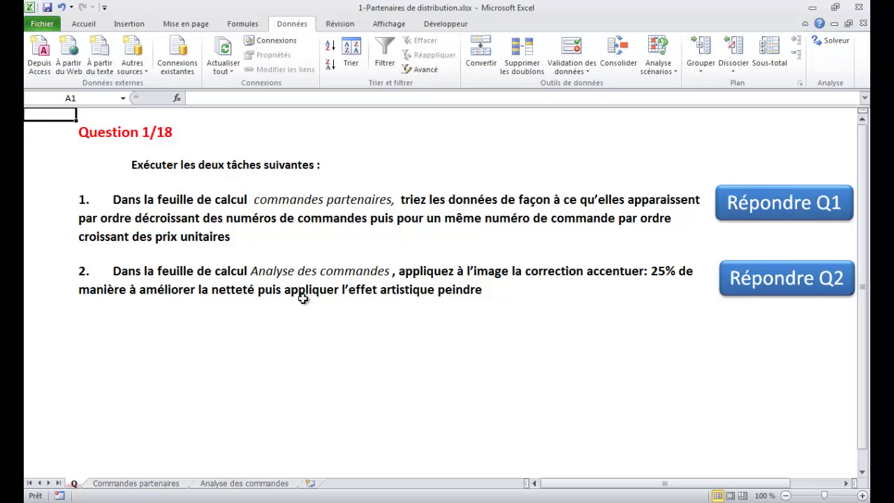
left_click(762, 280)
left_click(490, 197)
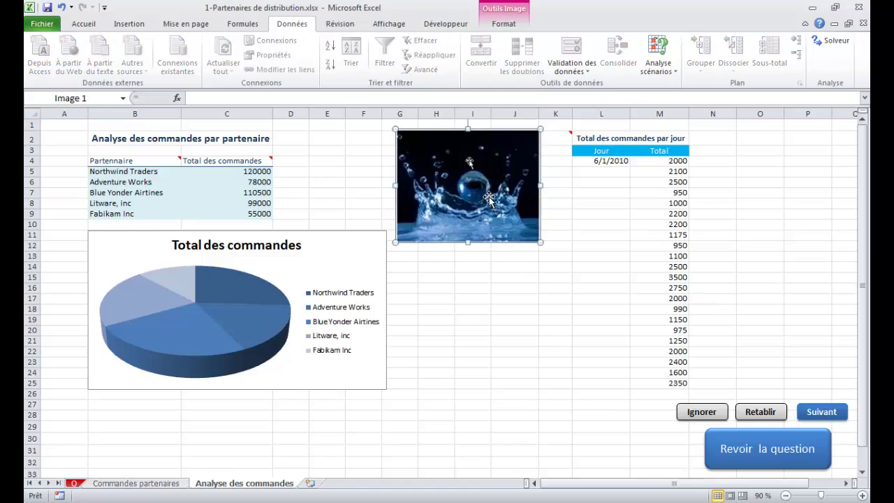
left_click(504, 23)
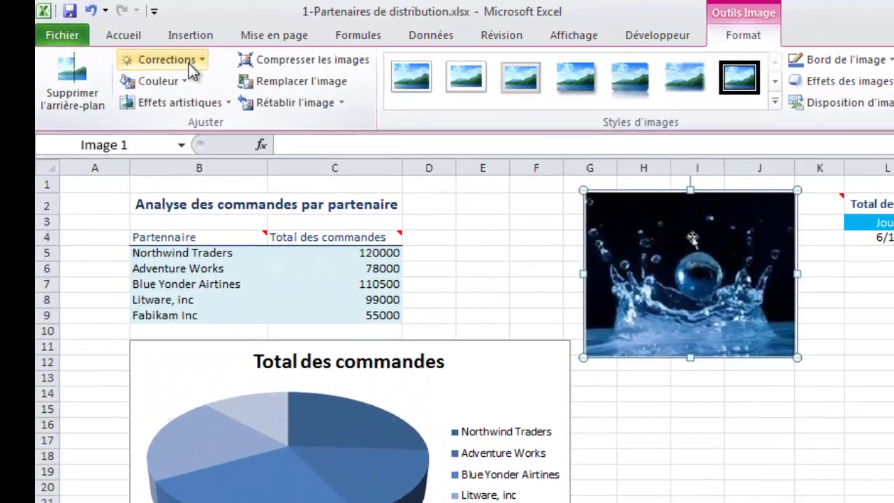
left_click(175, 57)
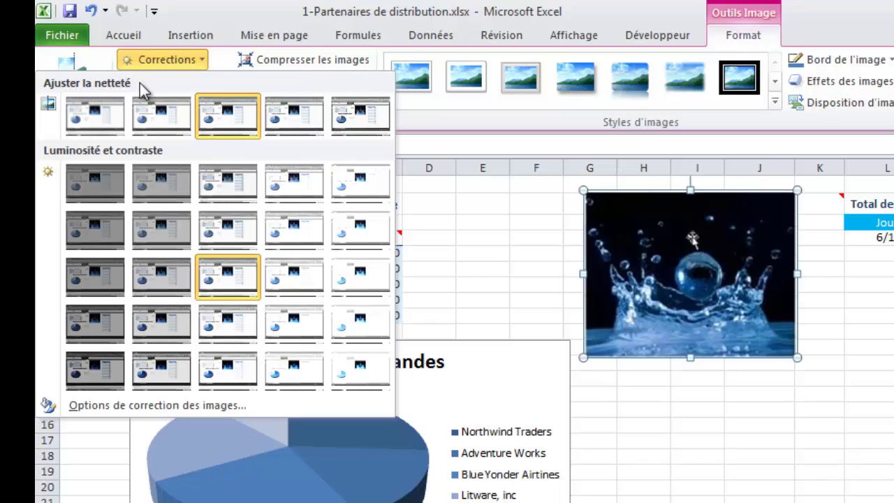
left_click(301, 120)
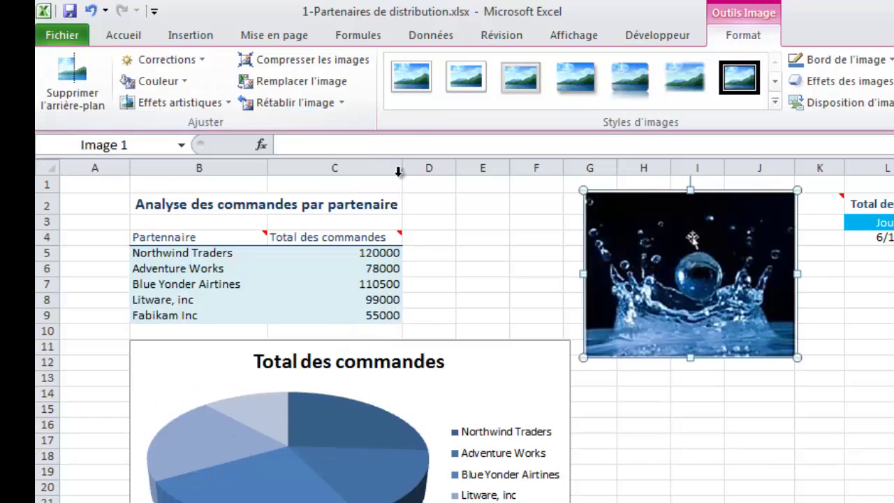
Step: Apply the Peindre artistic effect to the water-splash image and go on to question 2
left_click(215, 104)
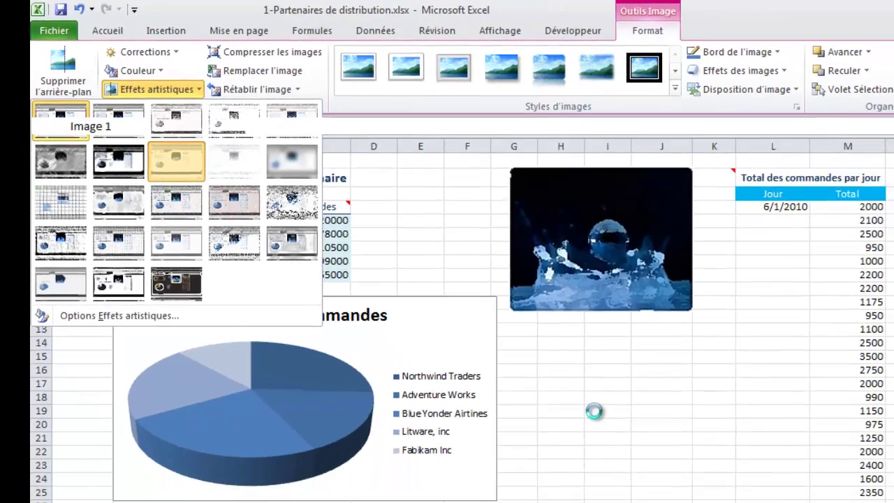
left_click(198, 199)
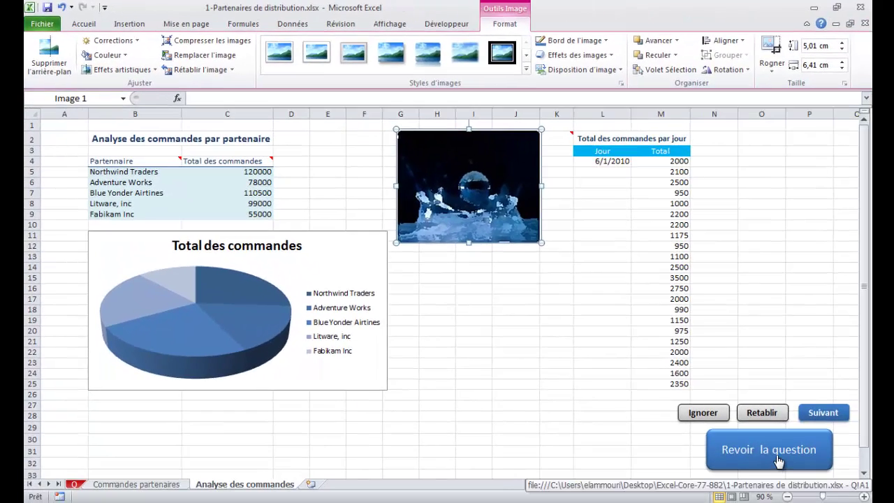
left_click(821, 415)
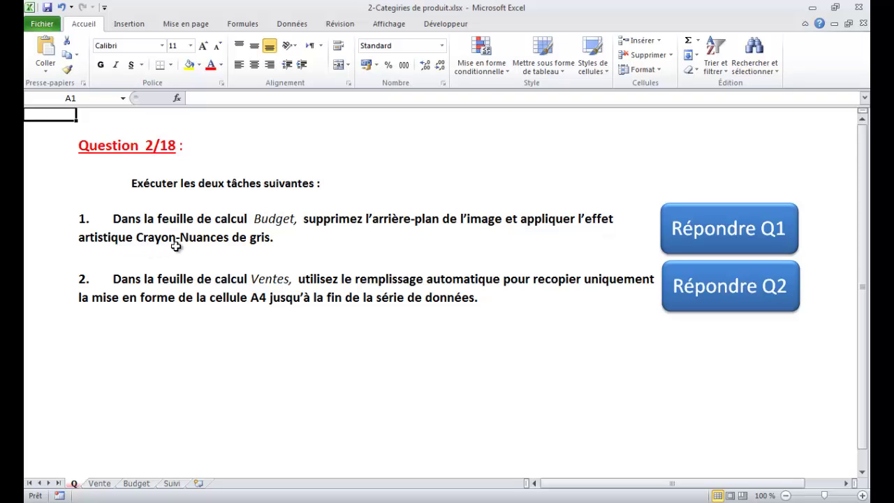
Step: On the Budget sheet, remove the background of the apple-and-books picture inside the group and keep the changes
left_click(687, 226)
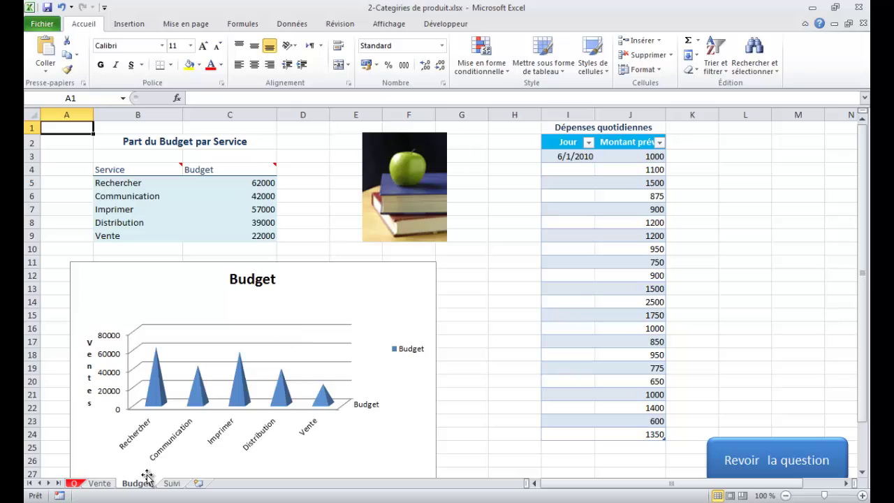
left_click(400, 197)
double_click(401, 197)
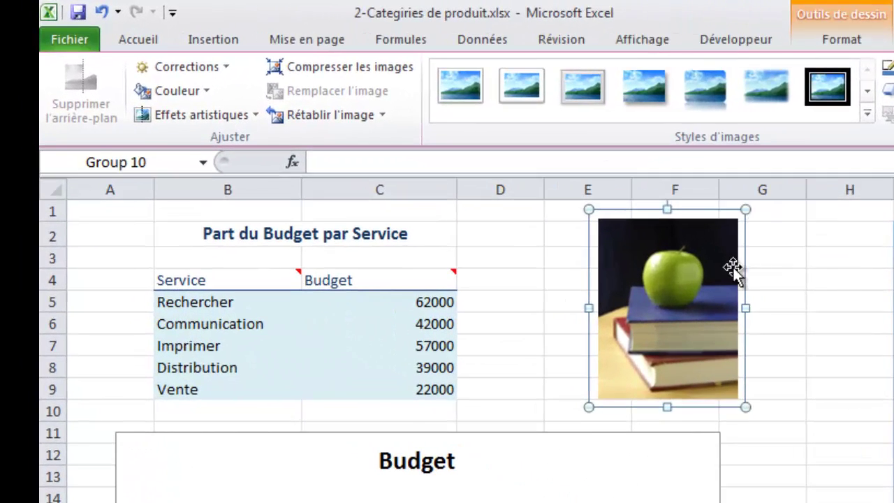
left_click(728, 271)
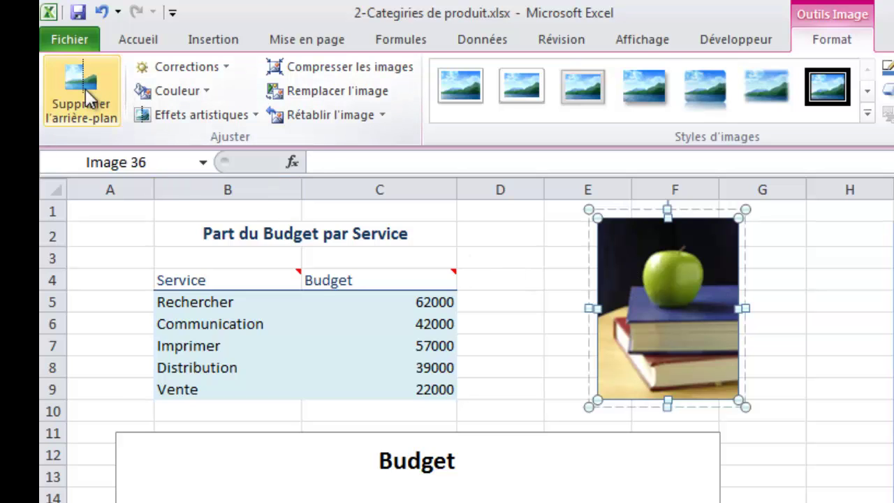
left_click(85, 89)
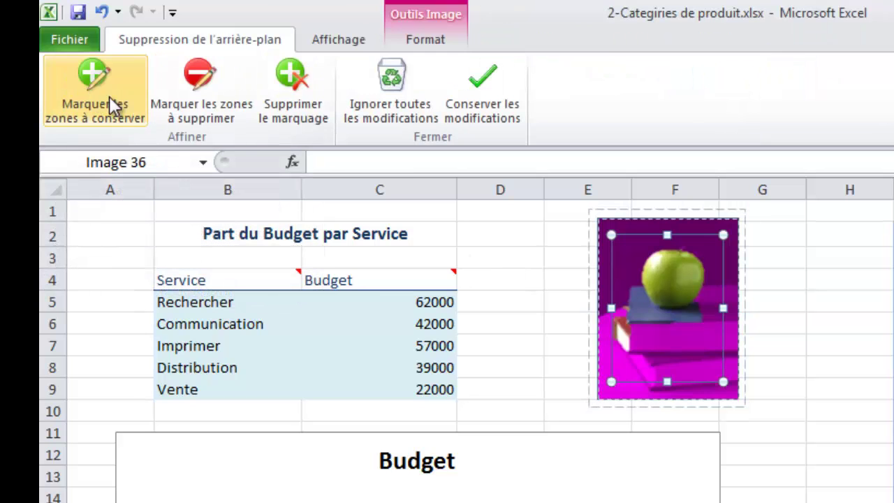
left_click(487, 110)
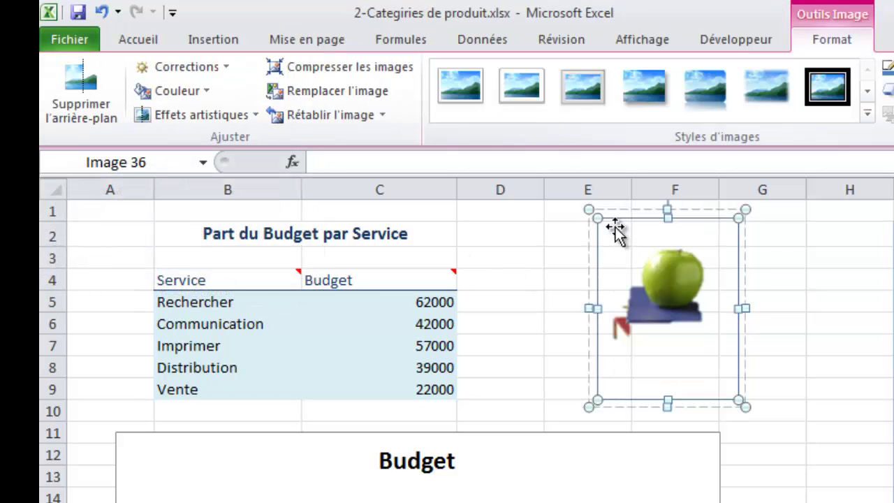
Step: Apply the Crayon - Nuances de gris artistic effect to the apple picture and return to the question sheet
left_click(208, 114)
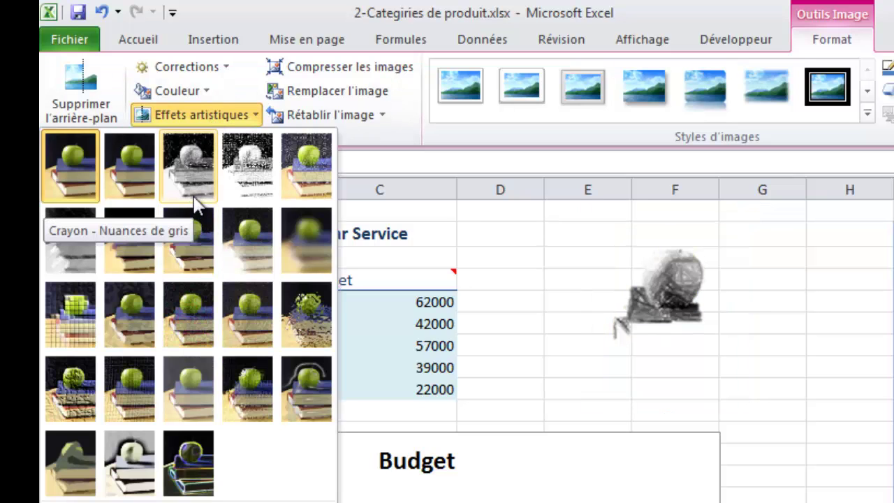
left_click(195, 197)
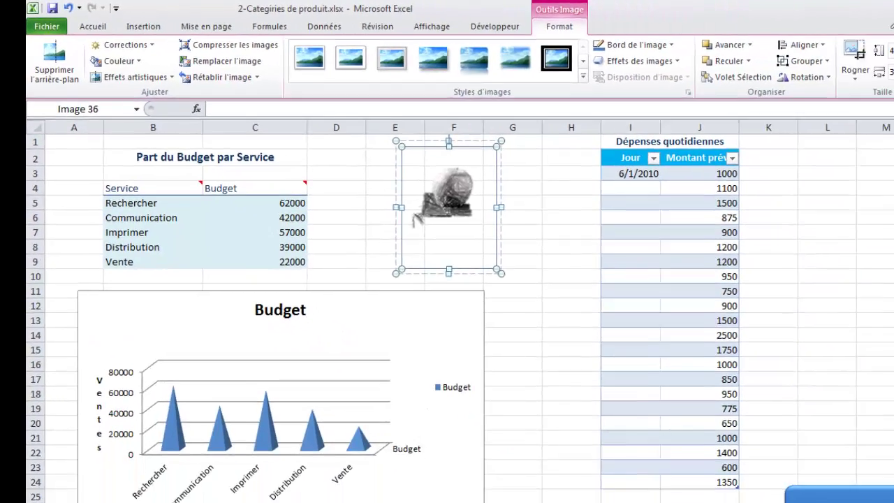
left_click(842, 497)
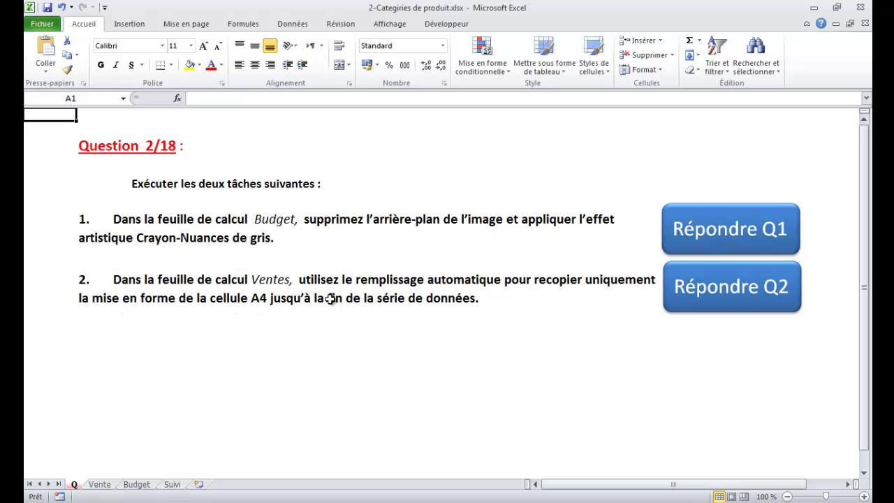
Step: On the Vente sheet, AutoFill only the formatting of cell A4 down the Date de commande column to A27
left_click(743, 300)
left_click(112, 218)
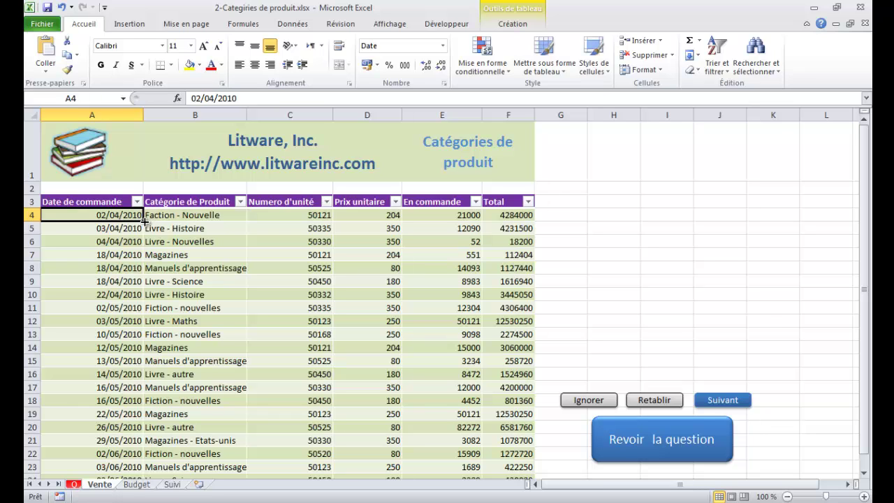
left_click_drag(144, 221, 140, 467)
left_click(153, 461)
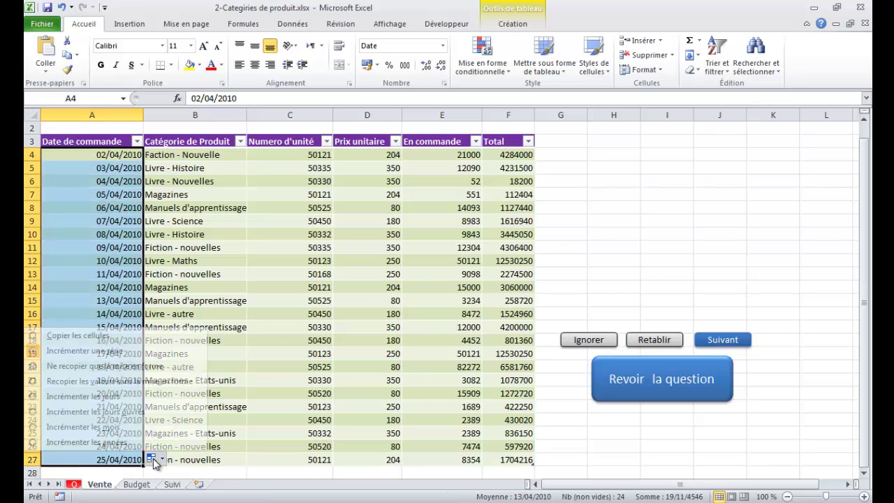
left_click(123, 367)
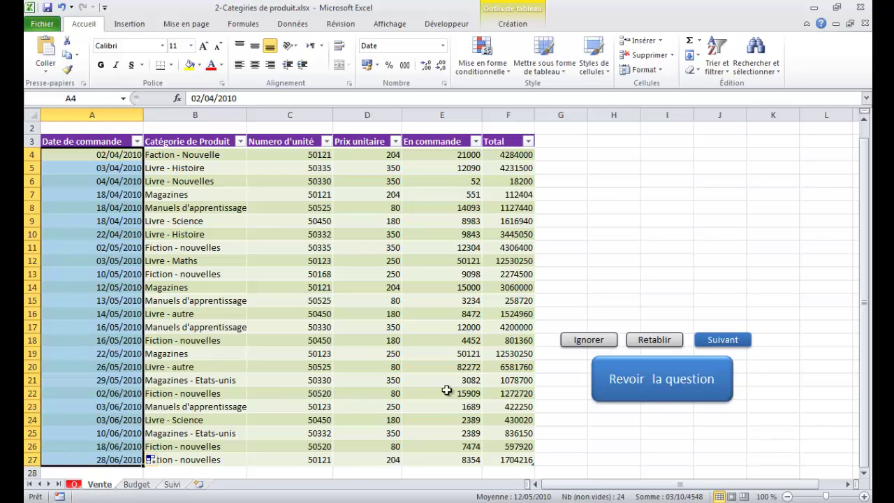
Step: Review the question 2 instructions once more and move on to question 3
left_click(639, 390)
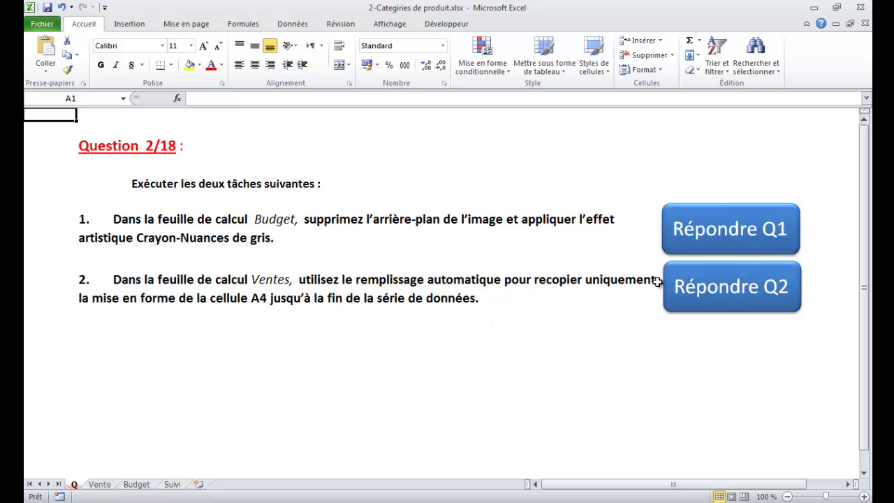
left_click(727, 305)
left_click(722, 400)
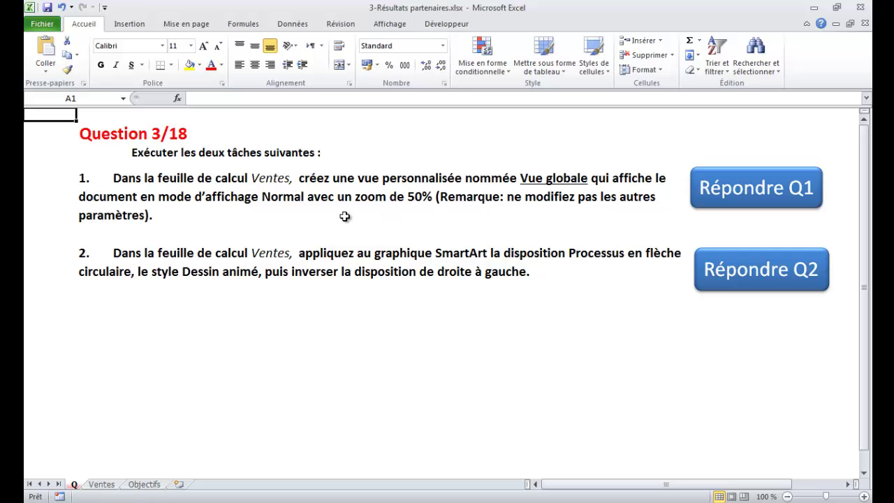
Step: Set the zoom of the Ventes sheet to 50% for the custom view task
left_click(734, 196)
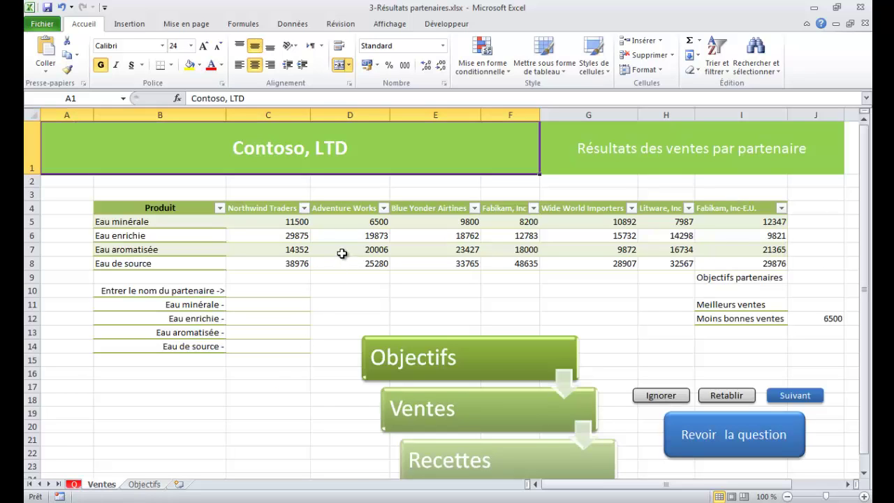
left_click(395, 27)
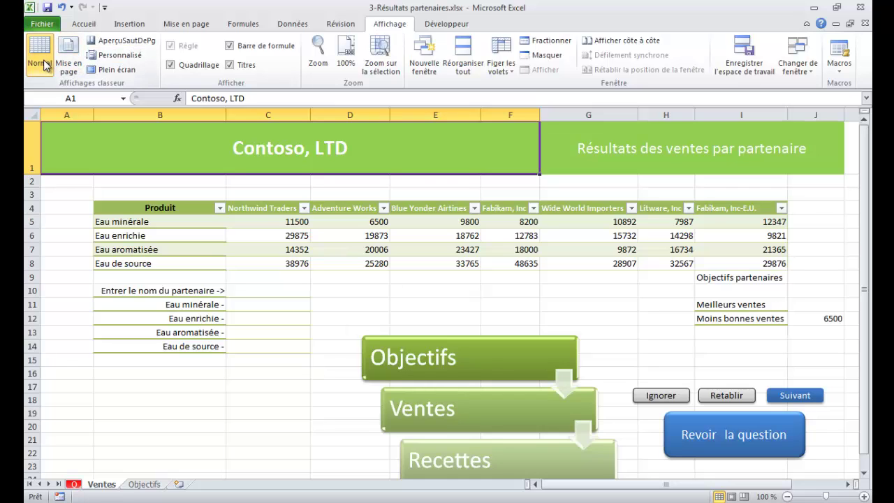
left_click(326, 68)
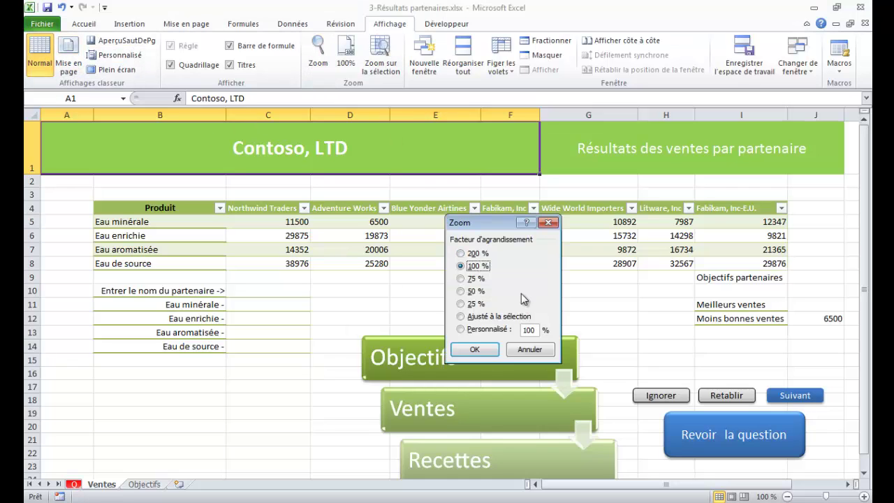
left_click(461, 290)
left_click(475, 350)
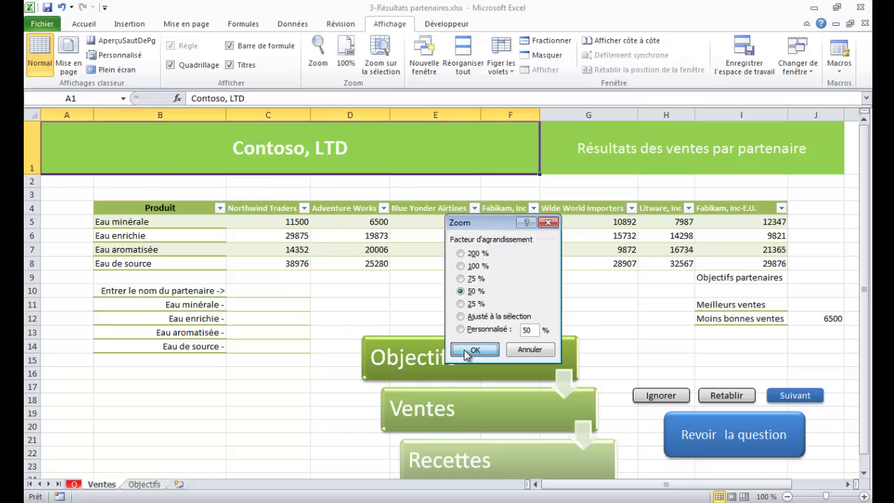
Step: Save the current display of the Ventes sheet as a custom view named "vue globale" and reset the zoom to 100%
left_click(130, 59)
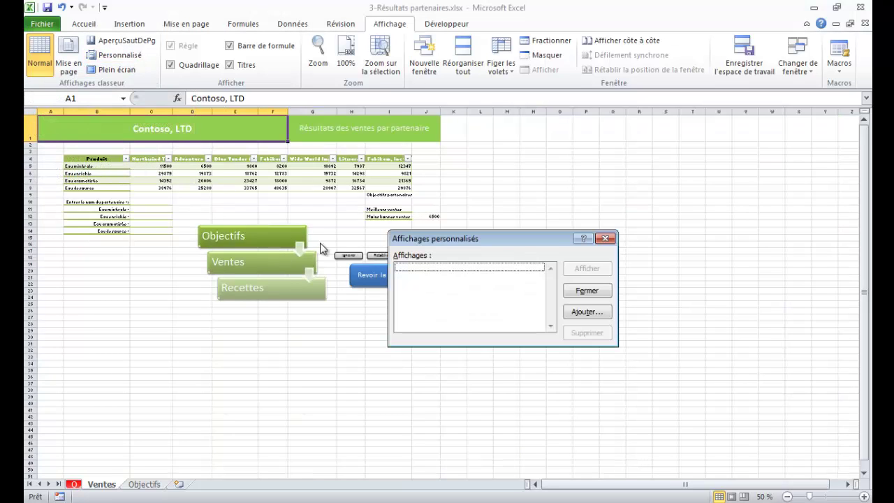
left_click(586, 314)
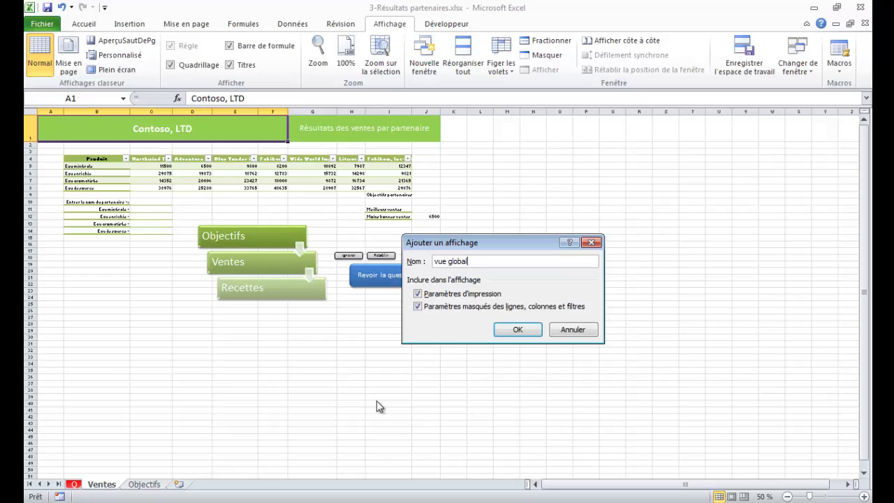
left_click(520, 330)
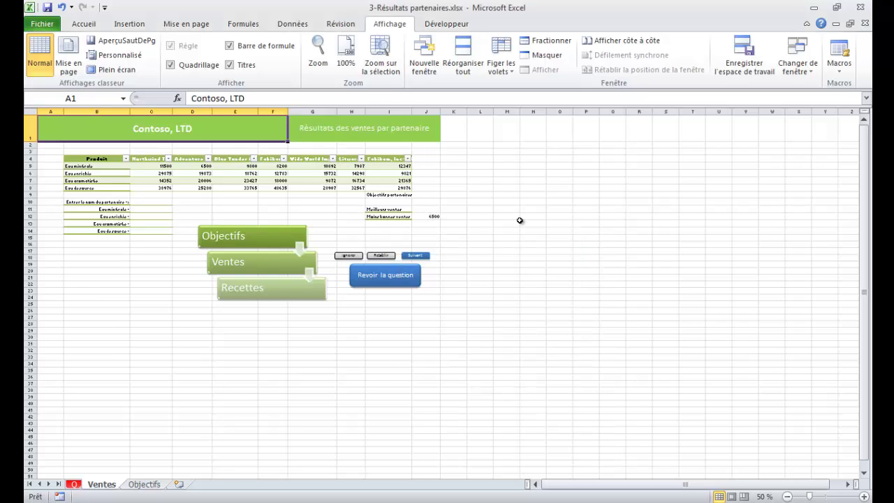
left_click(346, 58)
Step: Consult the second task of question 3 and apply the Processus en flèche circulaire layout to the SmartArt graphic on the Ventes sheet
key("ctrl+Page_Up")
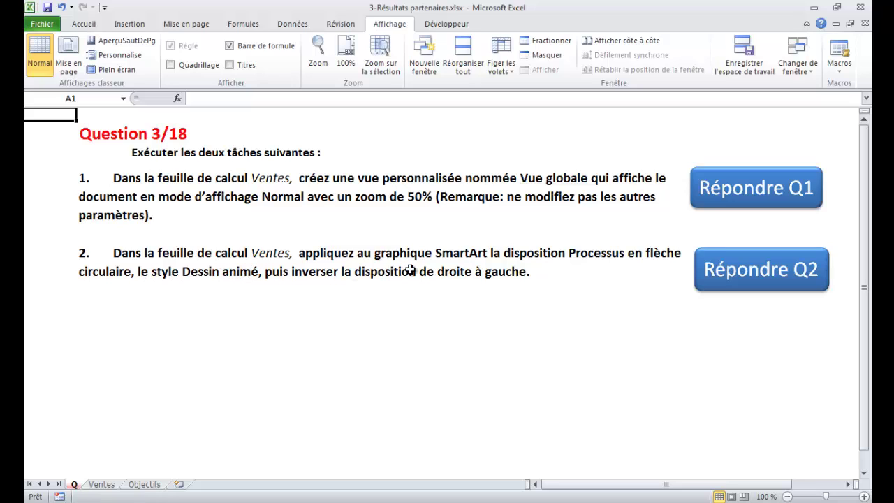
left_click(755, 274)
left_click(502, 342)
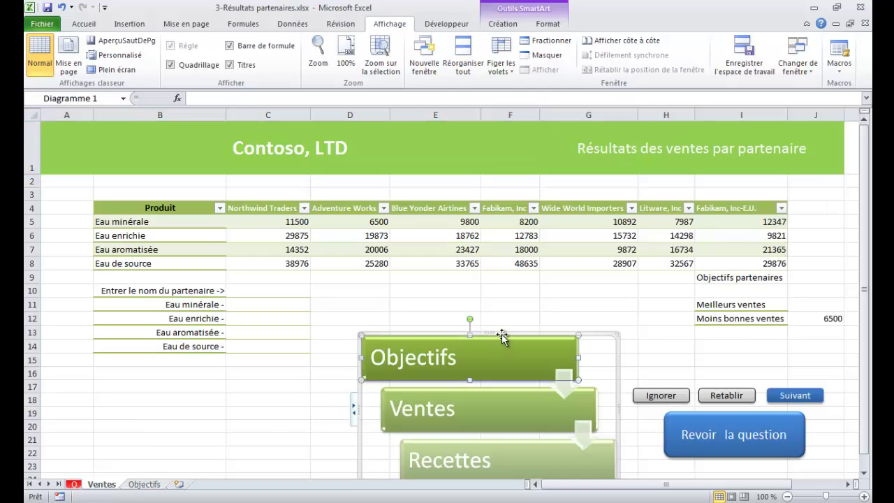
left_click(600, 336)
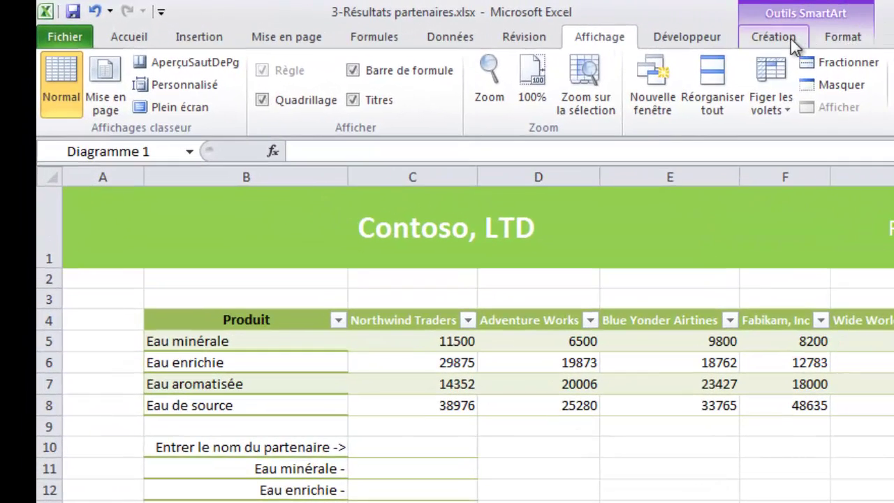
left_click(788, 36)
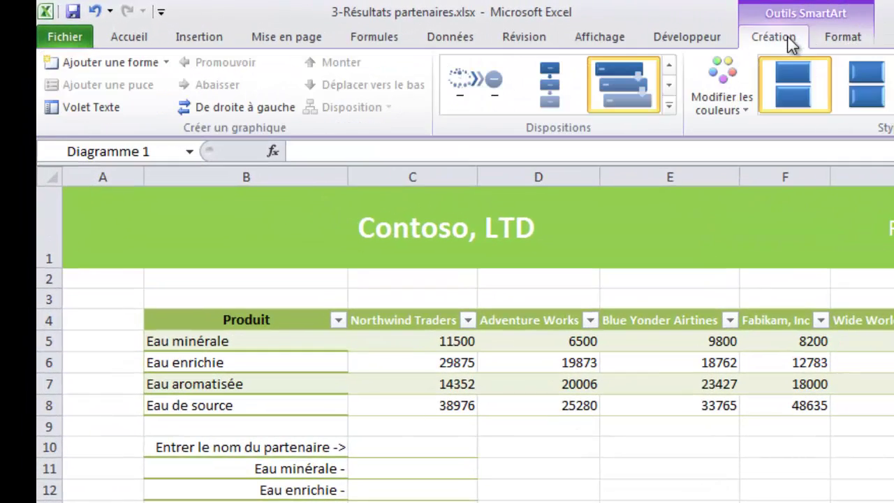
left_click(669, 105)
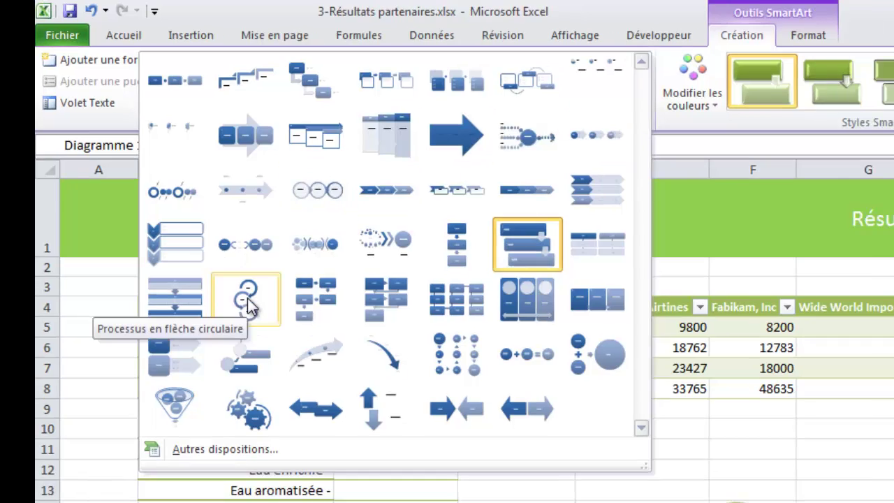
left_click(248, 302)
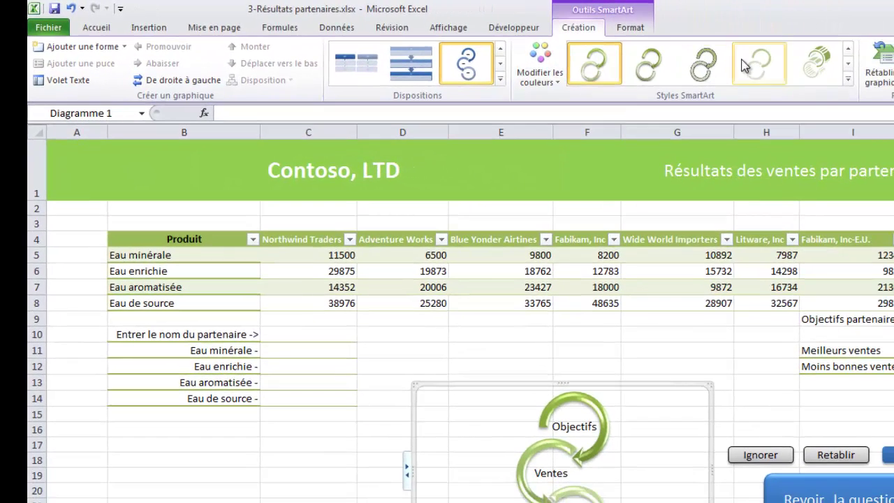
Step: Apply the Dessin animé style to the SmartArt graphic and reverse its layout from right to left
left_click(848, 81)
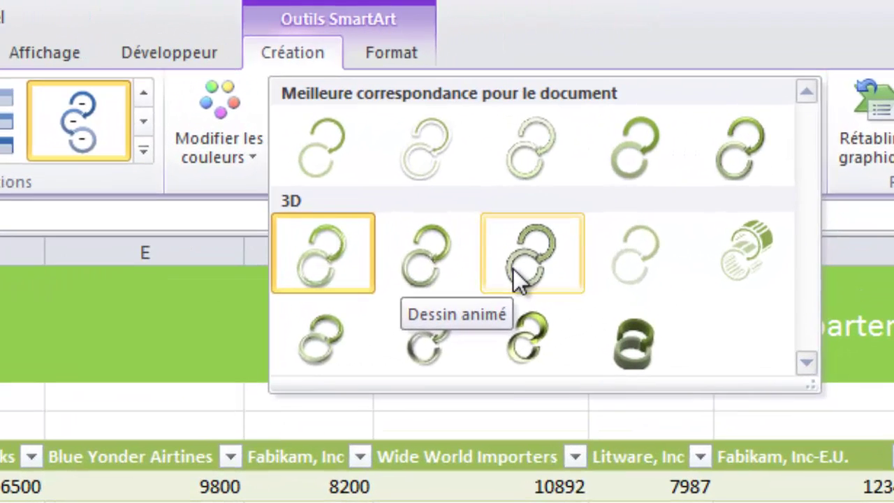
left_click(513, 268)
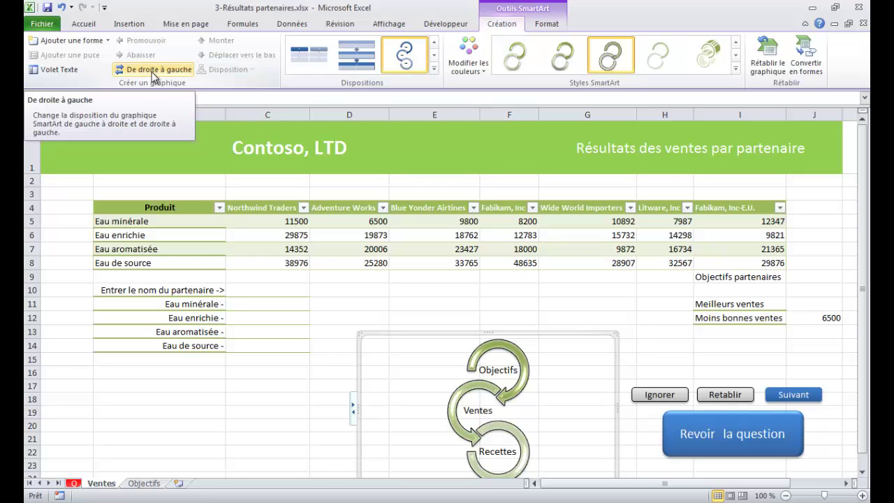
left_click(153, 72)
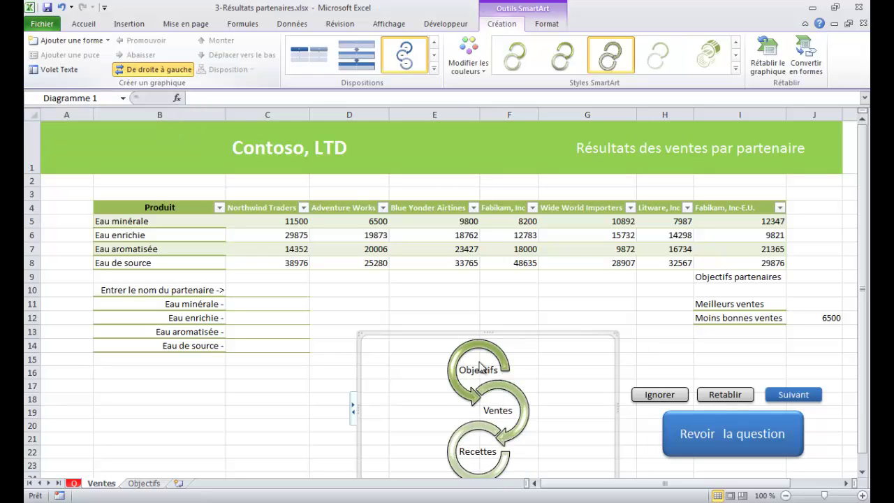
left_click(778, 418)
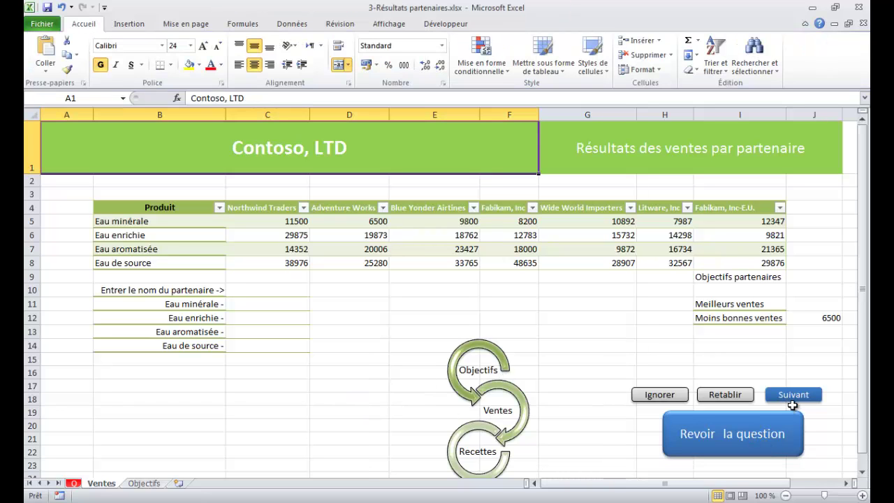
Step: Move on to question 4 and colour the 2006 sheet tab dark blue
left_click(794, 396)
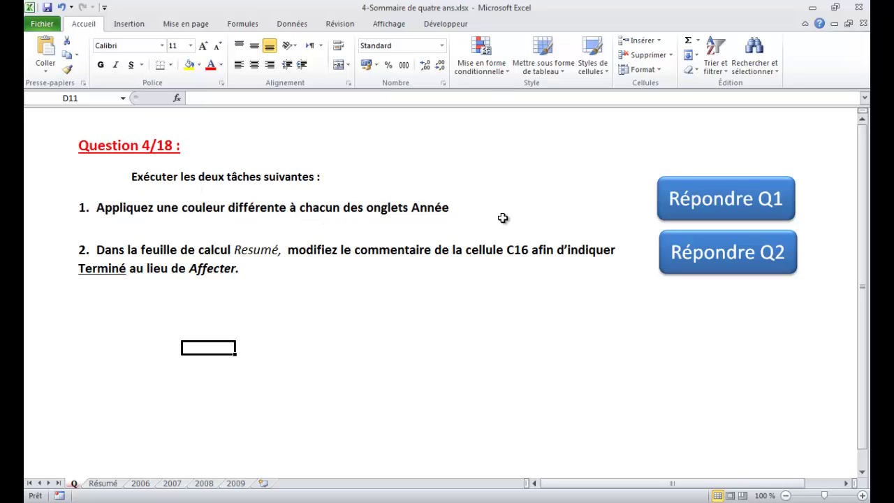
left_click(140, 484)
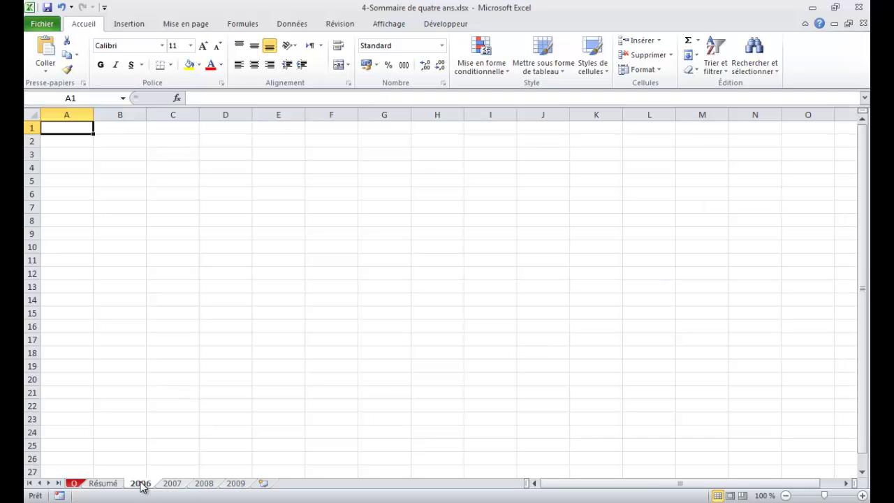
left_click(658, 73)
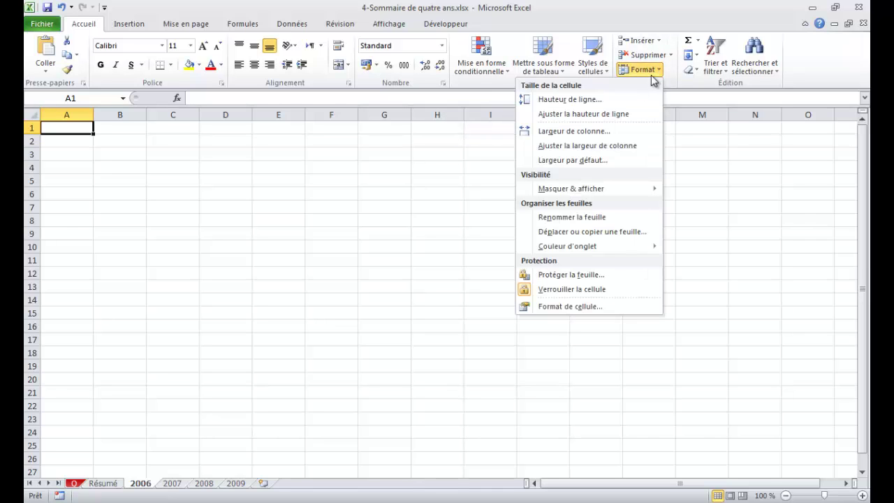
mouse_move(590, 248)
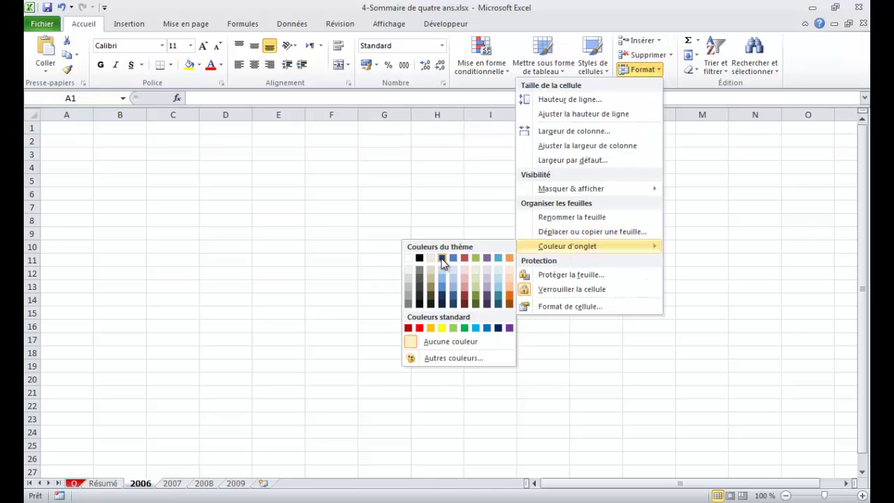
left_click(306, 360)
Step: Colour the 2007 sheet tab with the lighter blue theme colour
left_click(178, 483)
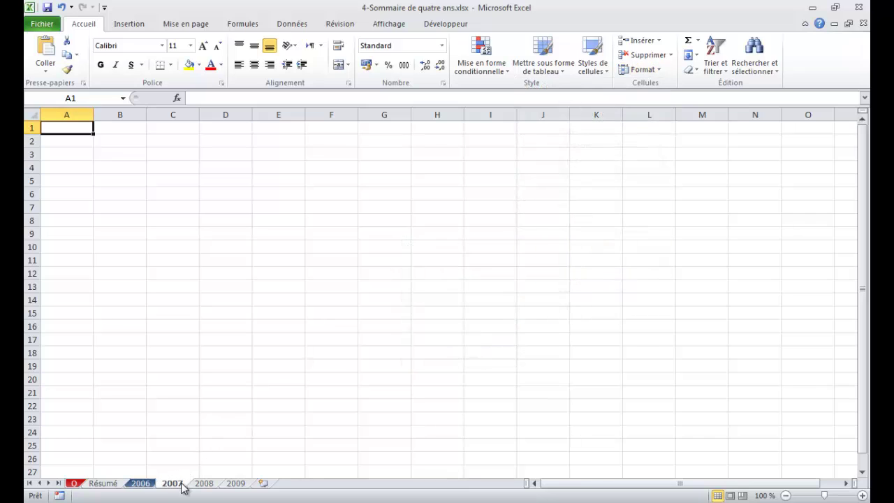
left_click(650, 71)
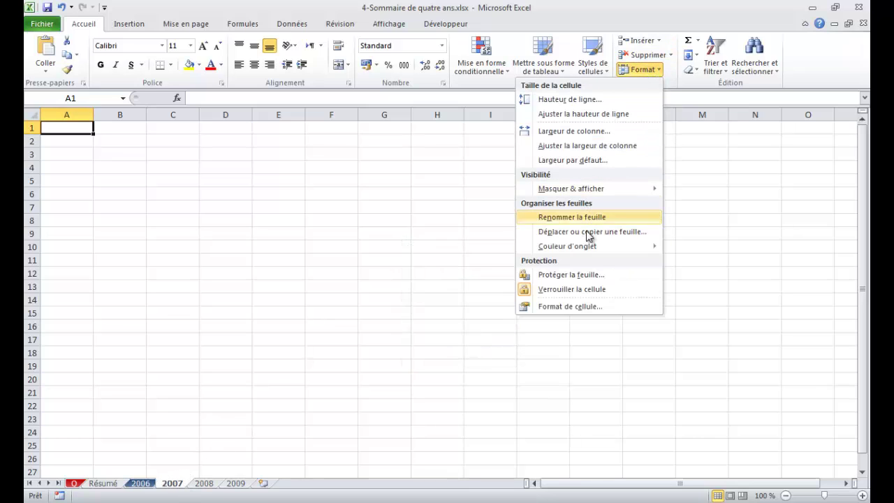
mouse_move(592, 250)
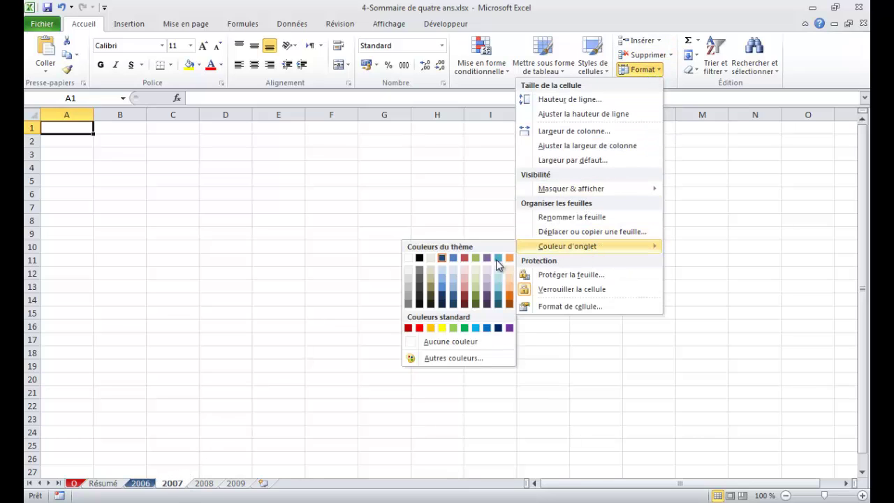
left_click(455, 258)
Step: Colour the 2008 sheet tab with the olive green theme colour
left_click(204, 484)
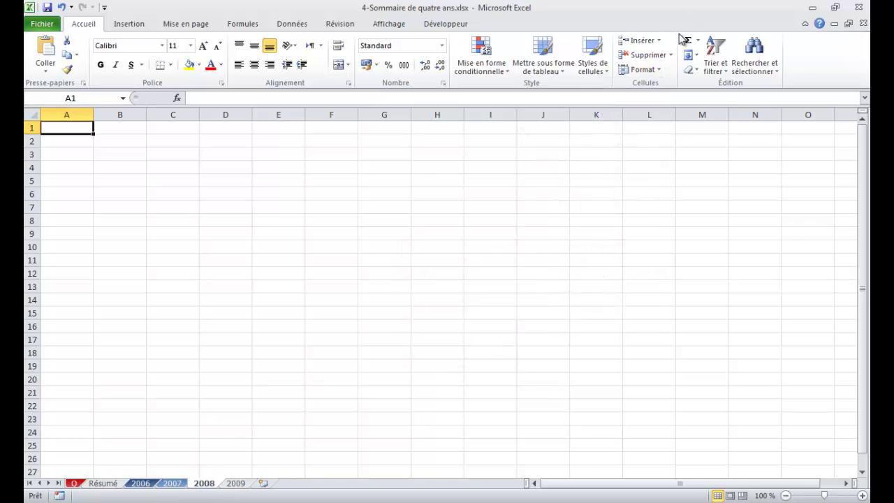
left_click(654, 70)
mouse_move(591, 250)
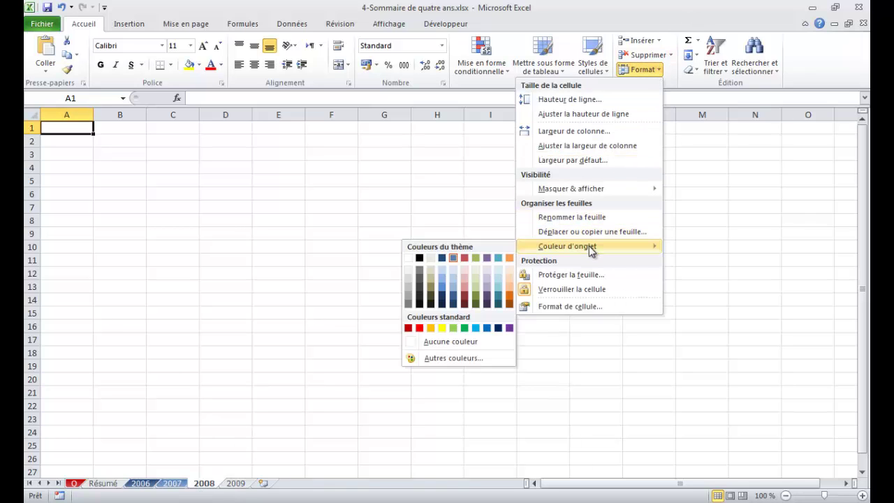
left_click(475, 259)
Step: Colour the 2009 sheet tab with the aqua theme colour
left_click(236, 484)
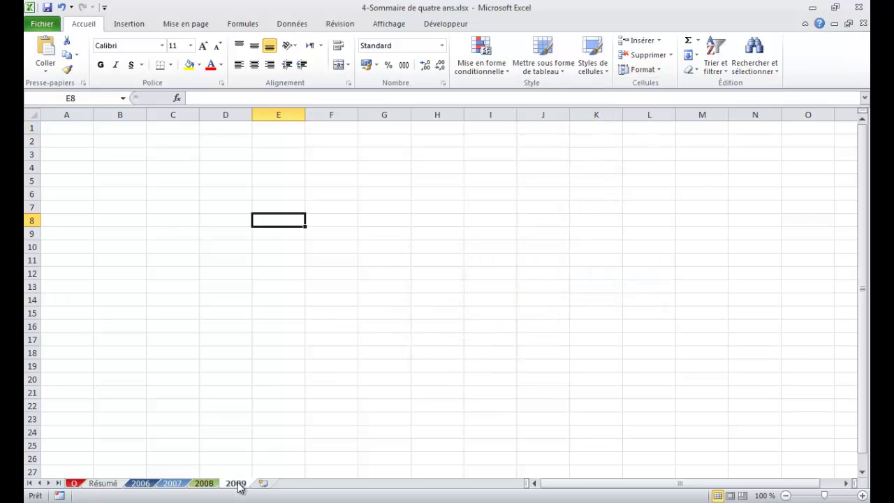
left_click(653, 70)
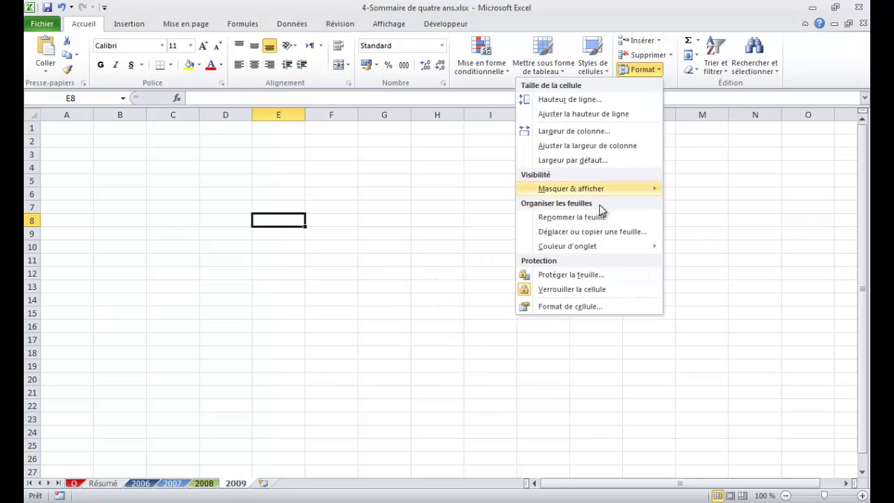
mouse_move(579, 246)
left_click(498, 258)
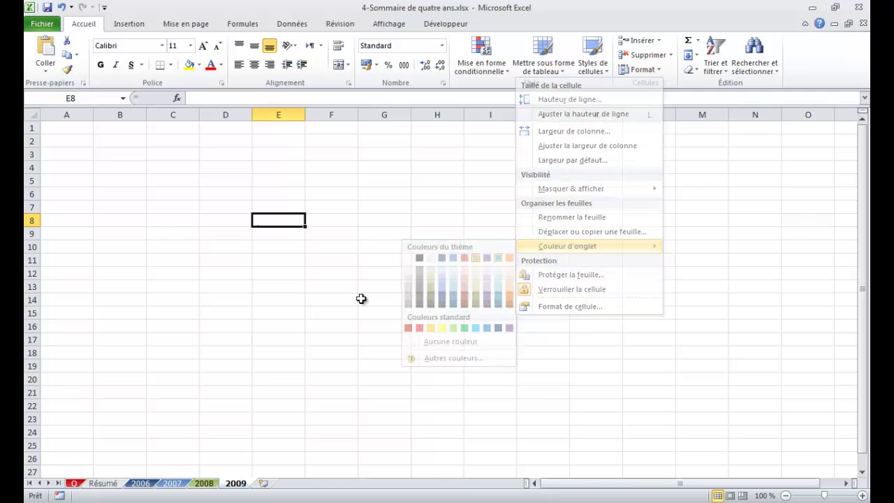
Step: Consult the second task of question 4 and replace the comment text of cell C16 on the Résumé sheet with "Terminer"
left_click(74, 484)
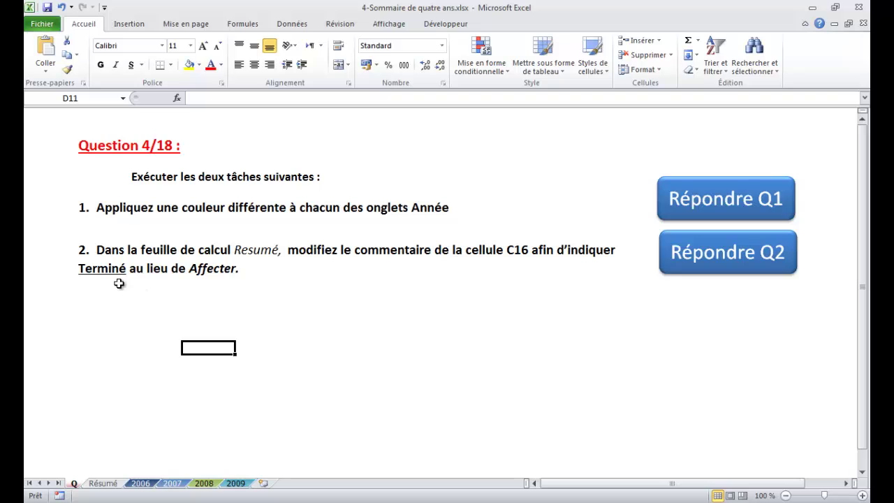
left_click(712, 262)
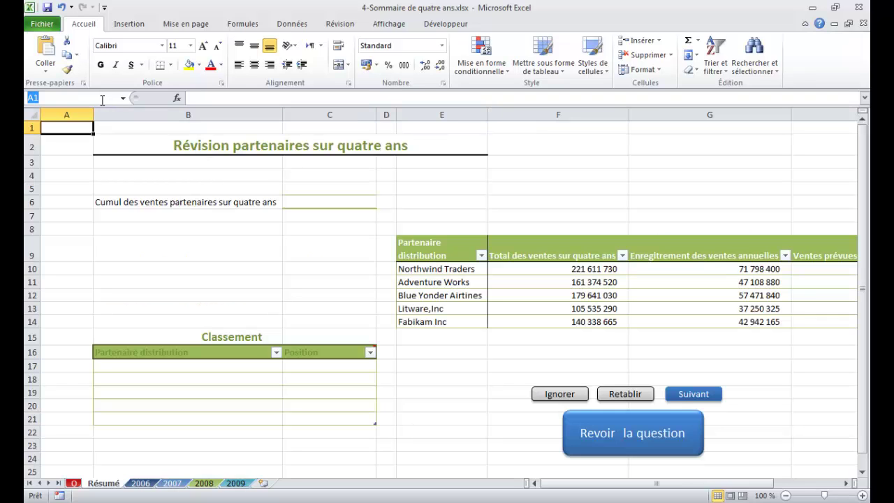
type("C16")
key("Return")
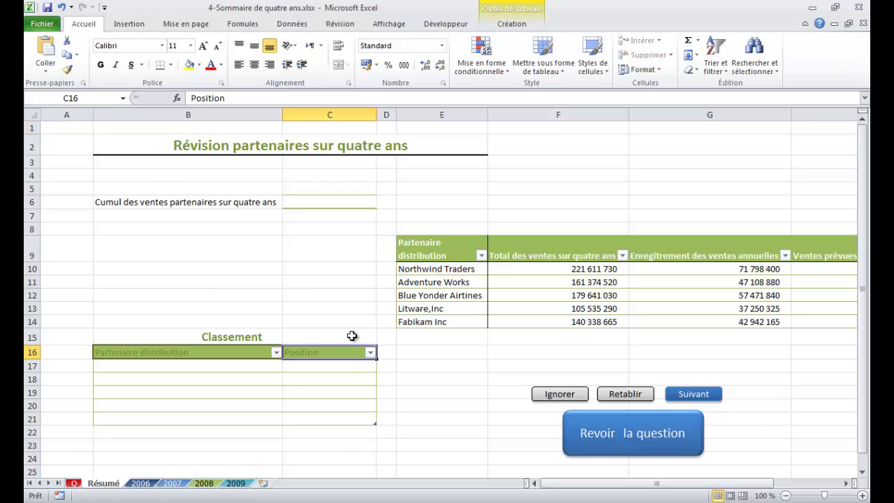
mouse_move(345, 351)
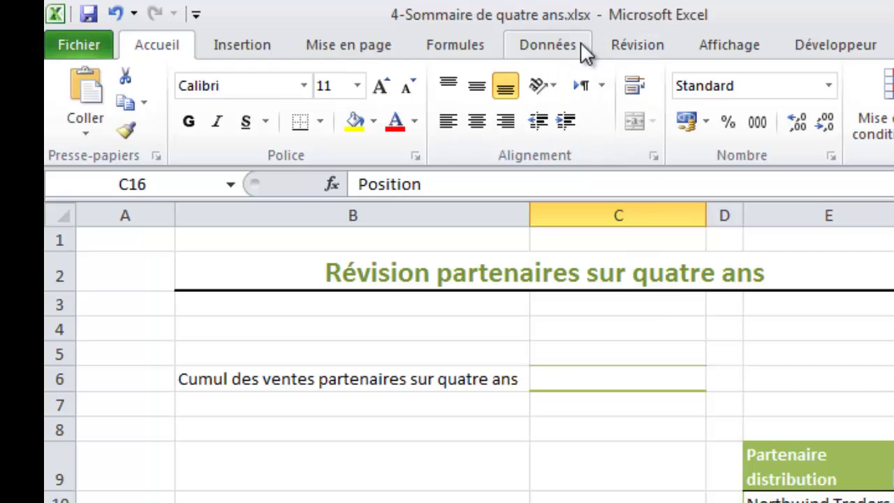
left_click(622, 43)
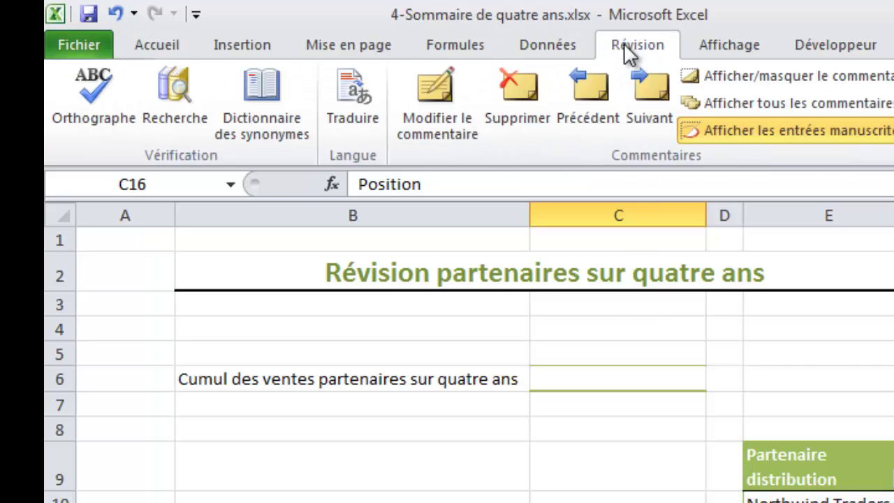
left_click(437, 89)
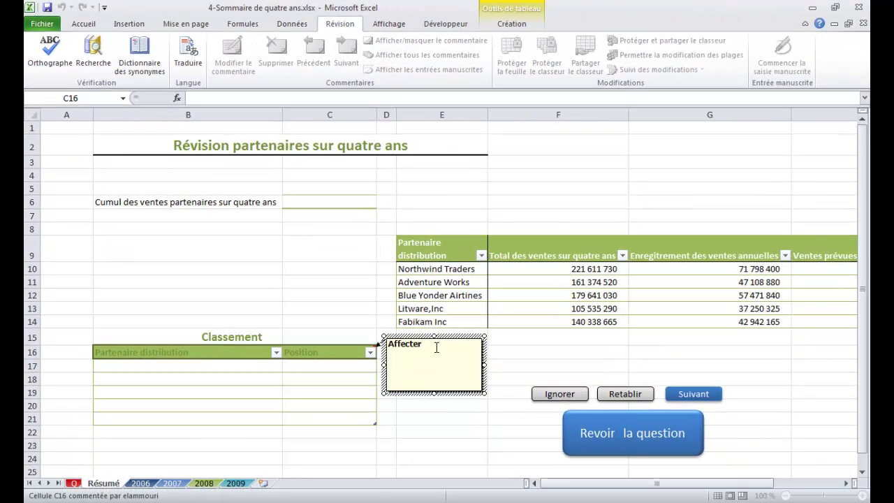
left_click_drag(438, 347, 363, 337)
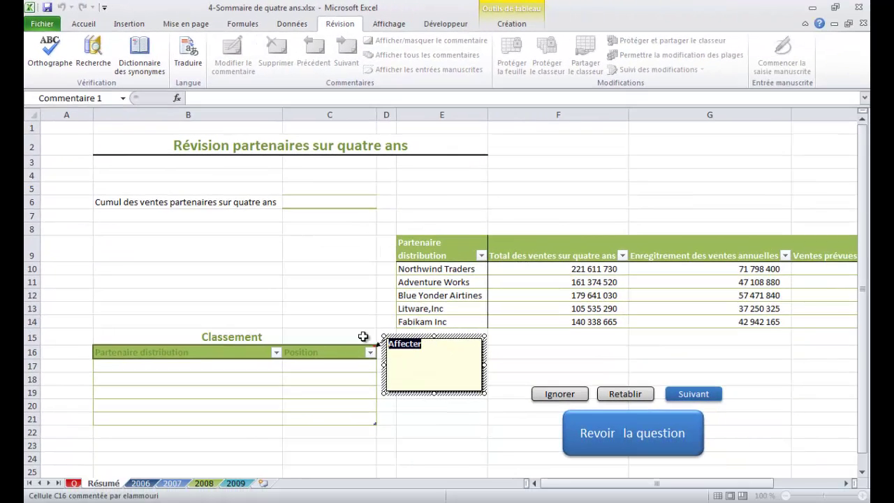
type("Terminer")
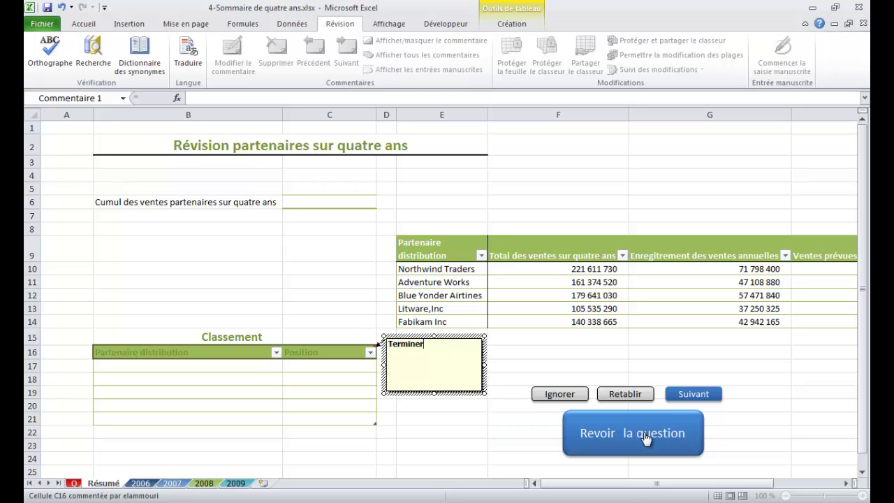
Step: Advance to question 5 and select the unit identification numbers in D4:D27 of the Commandes partenaires sheet
left_click(702, 395)
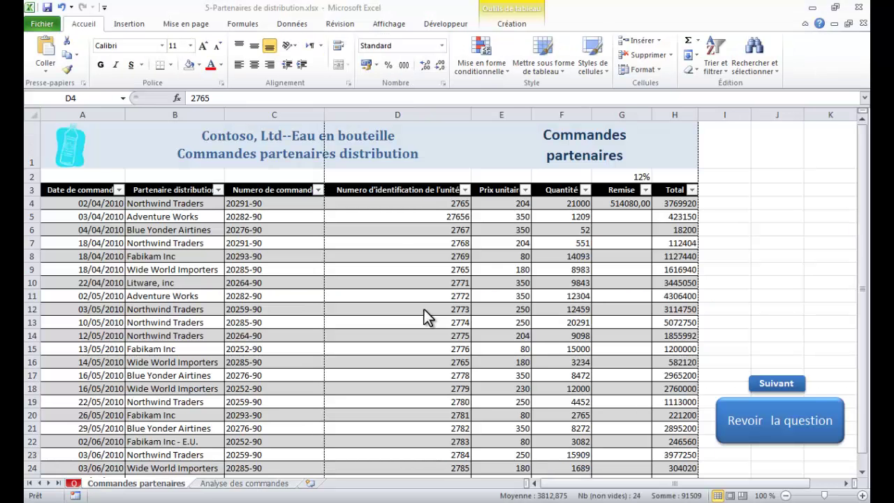
key("ctrl+space")
left_click(424, 310)
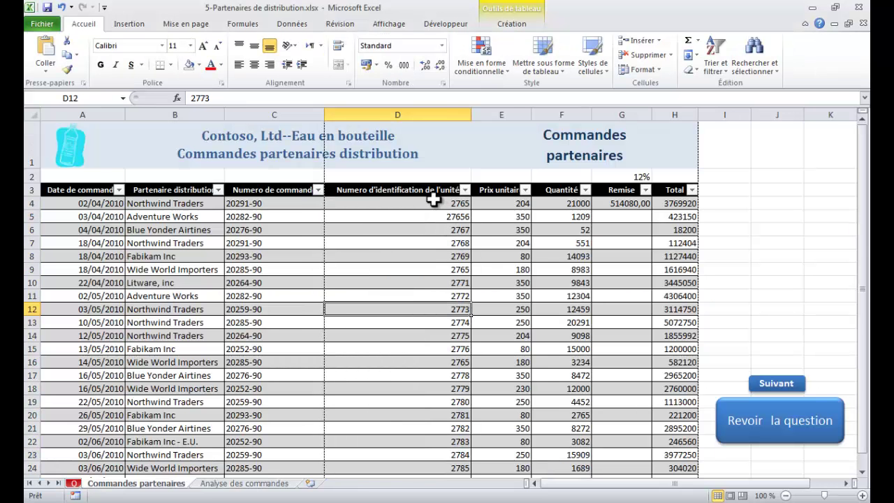
left_click_drag(417, 202, 413, 444)
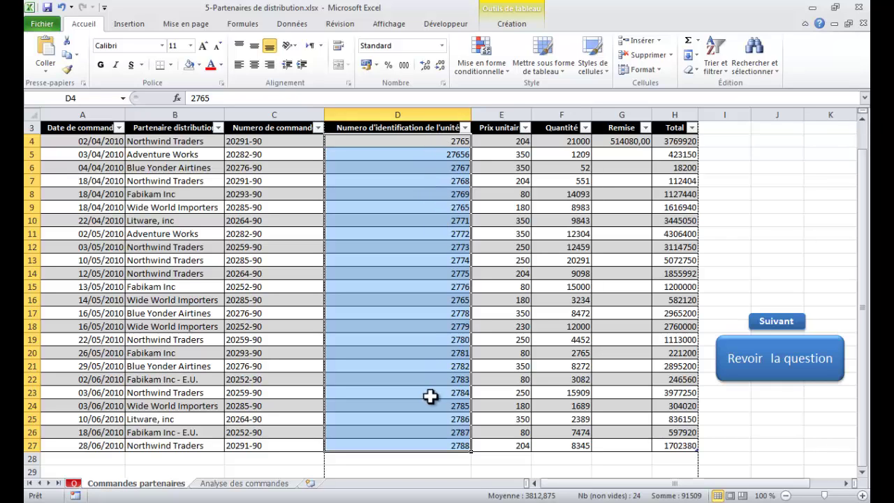
right_click(427, 307)
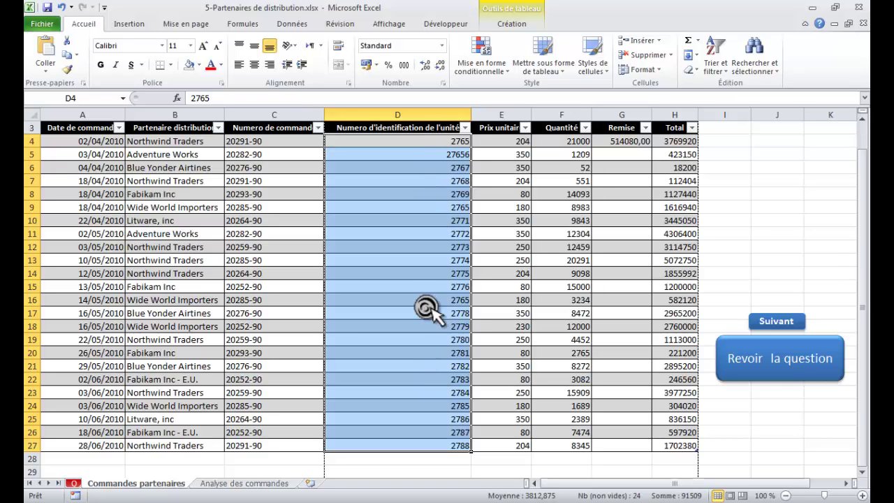
scroll(427, 306, "up", 1)
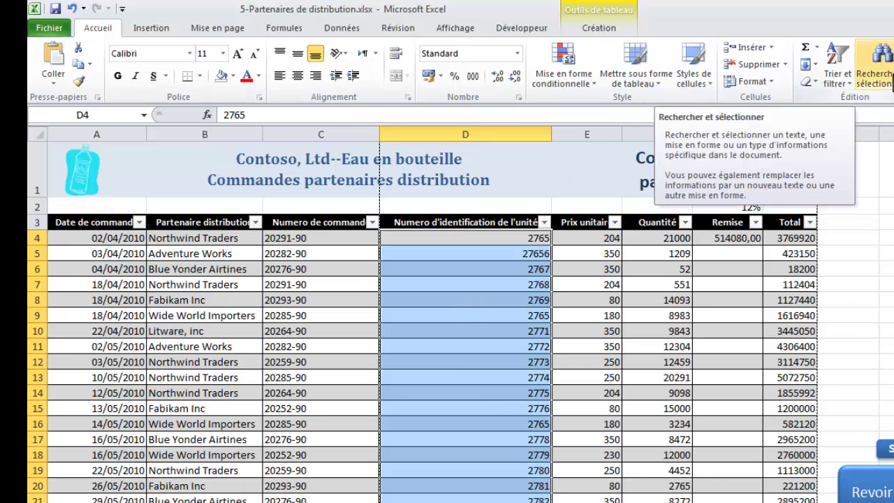
Step: Open Find and Replace for the selected cells with its options expanded and require matches on the entire cell contents
left_click(892, 81)
left_click(839, 114)
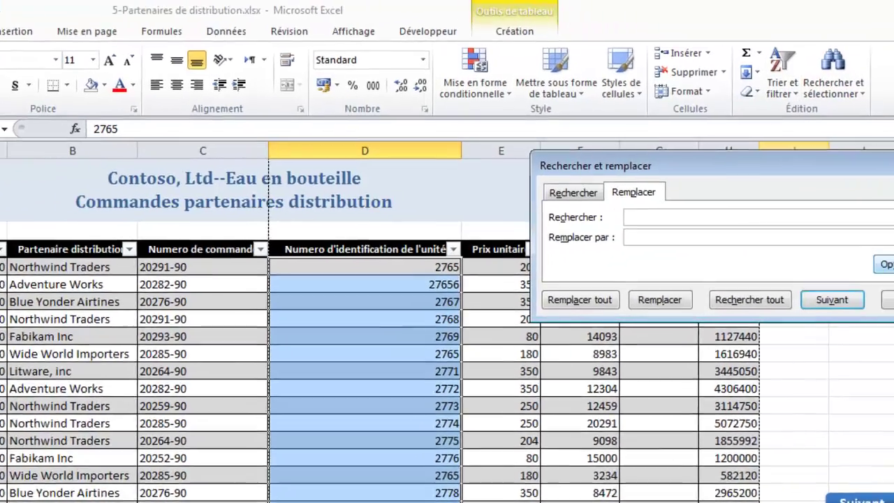
left_click(893, 236)
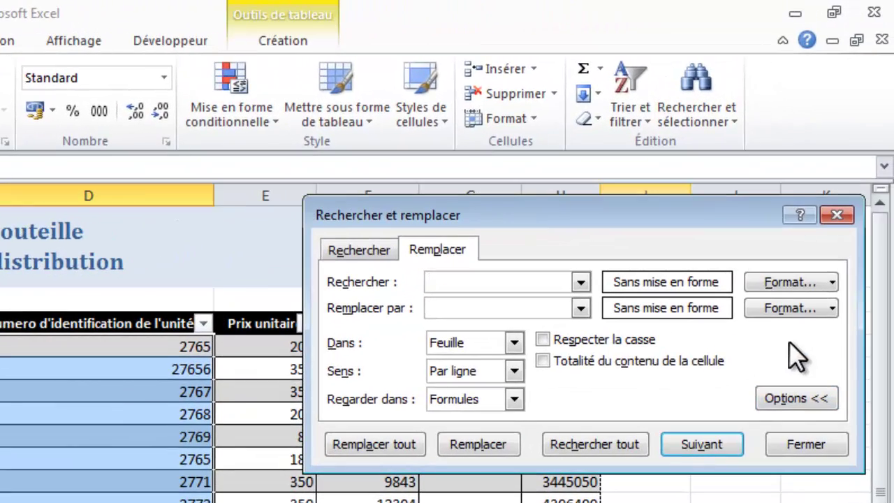
left_click(544, 360)
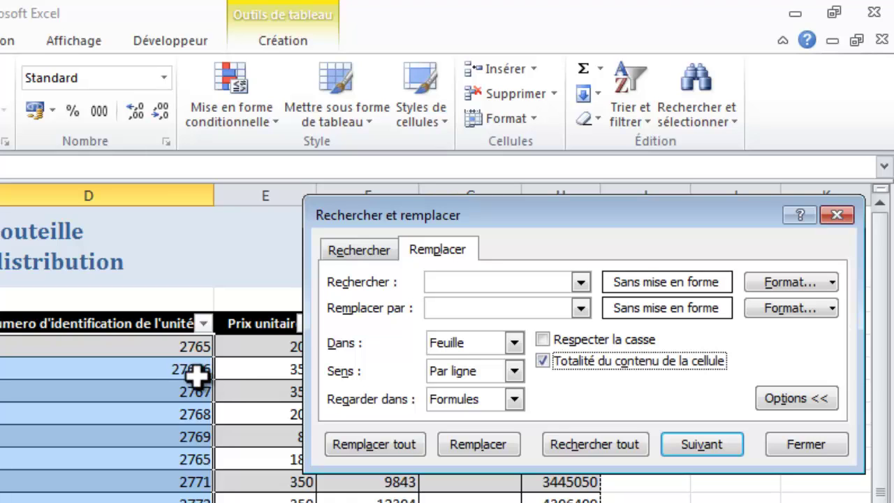
Step: Replace all instances of 2765 with 2762 in the unit identification number column
left_click(482, 289)
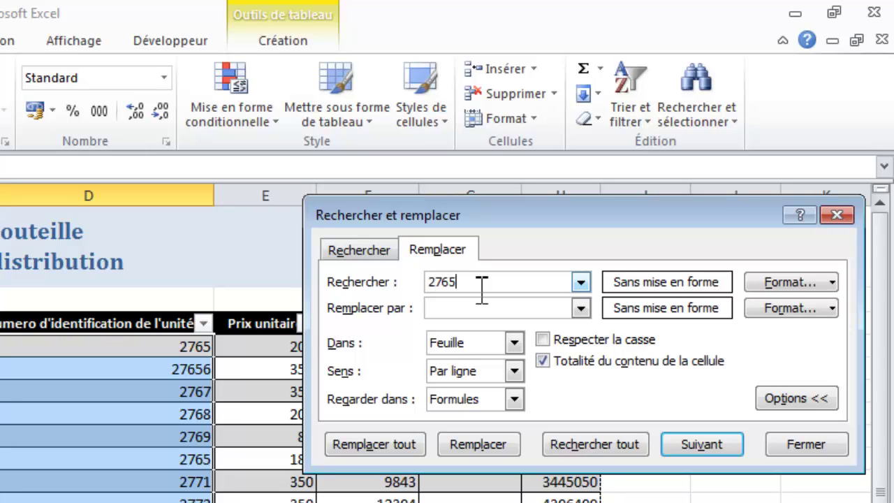
left_click(444, 312)
type("2762")
left_click(363, 445)
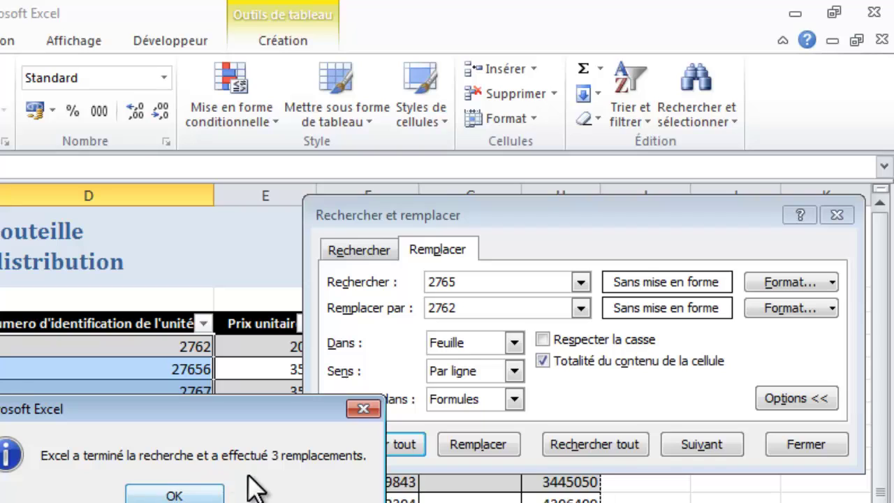
left_click(175, 496)
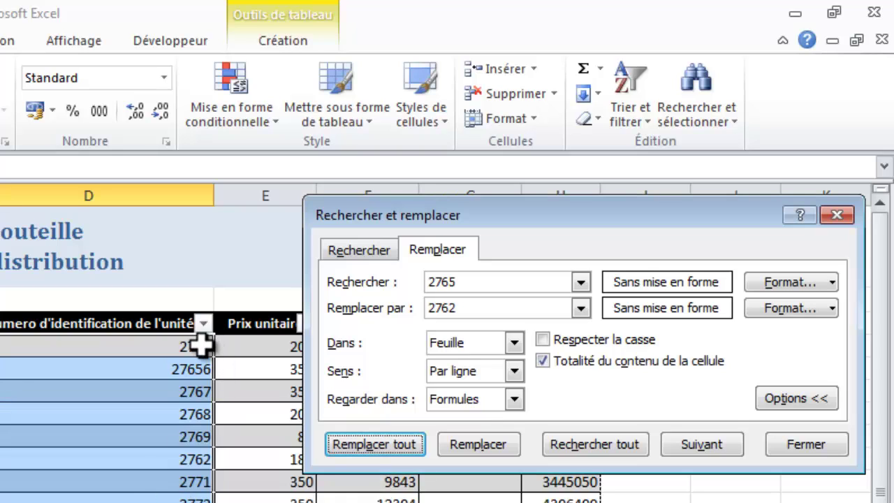
Step: Fill the replaced cells D4, D9 and D16 with red
left_click(201, 344)
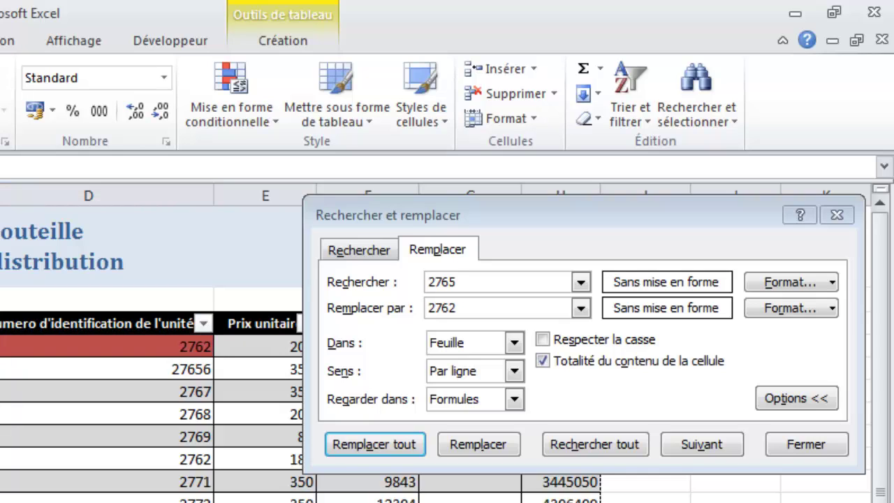
left_click(194, 459)
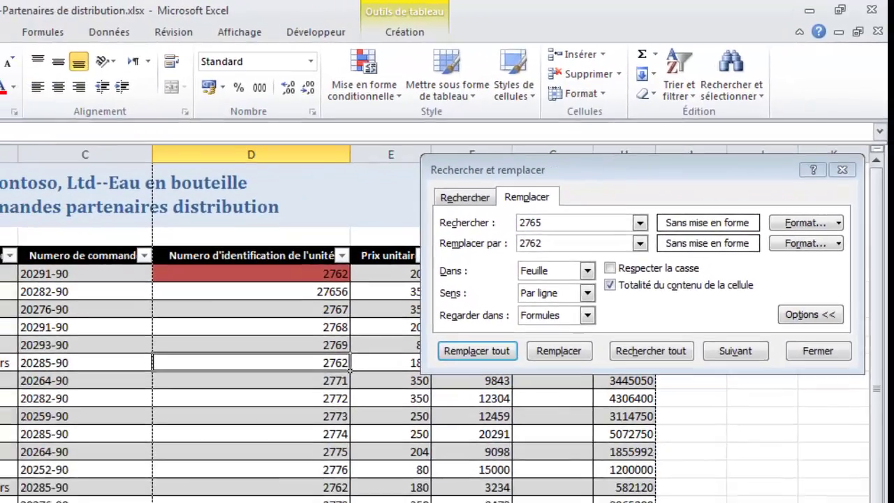
left_click(91, 72)
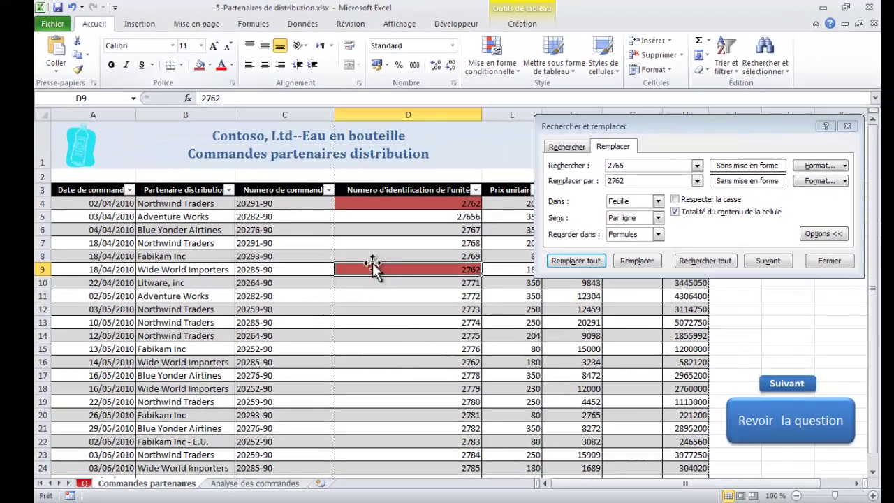
left_click(470, 362)
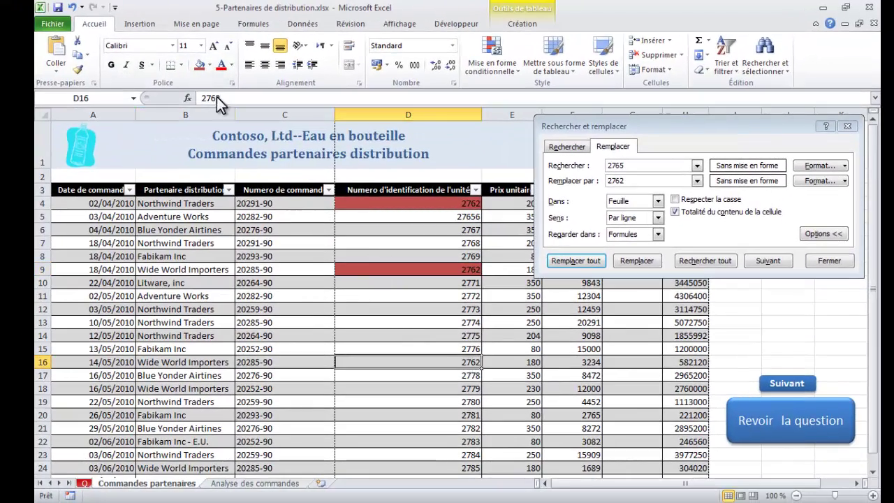
left_click(202, 65)
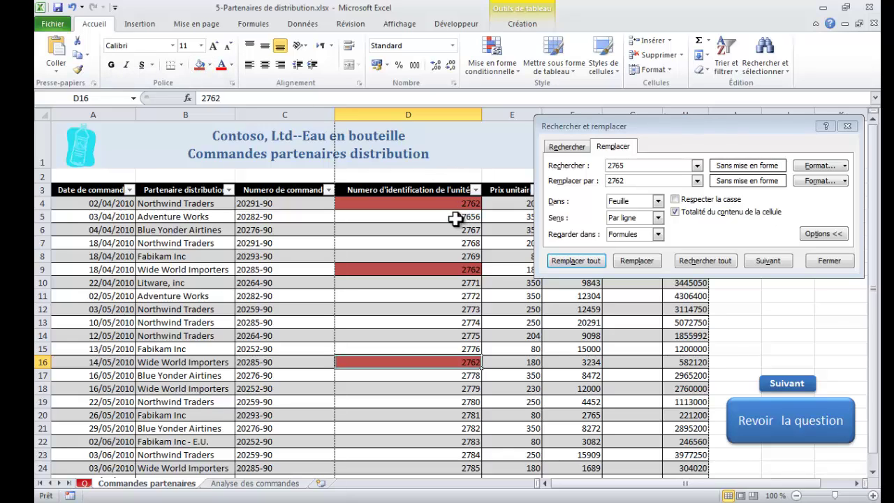
Step: Close Find and Replace, consult the second task of question 5 and return to the Commandes partenaires sheet to answer it
left_click(828, 261)
left_click(775, 422)
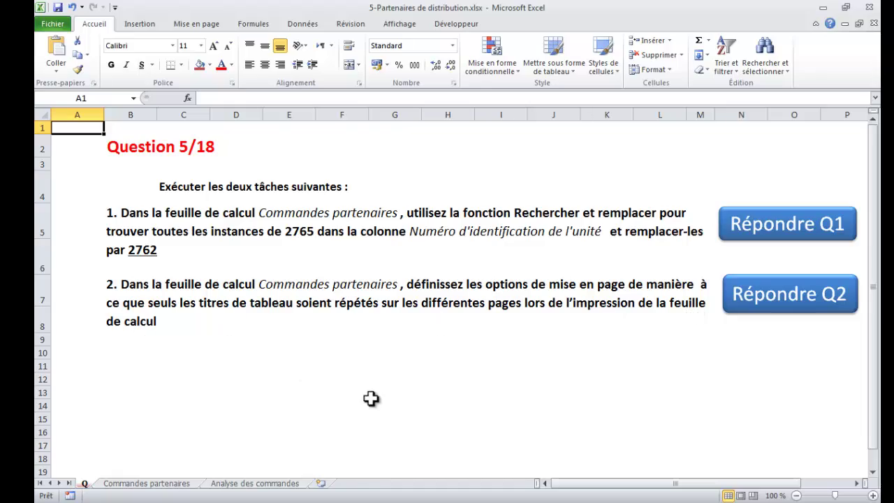
left_click(777, 303)
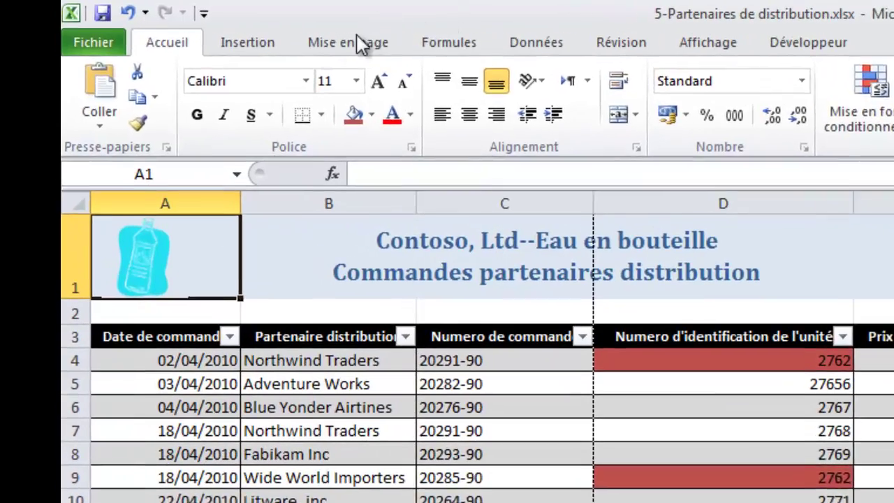
Step: Set the table header row 3 as the row to repeat at the top of every printed page
left_click(344, 43)
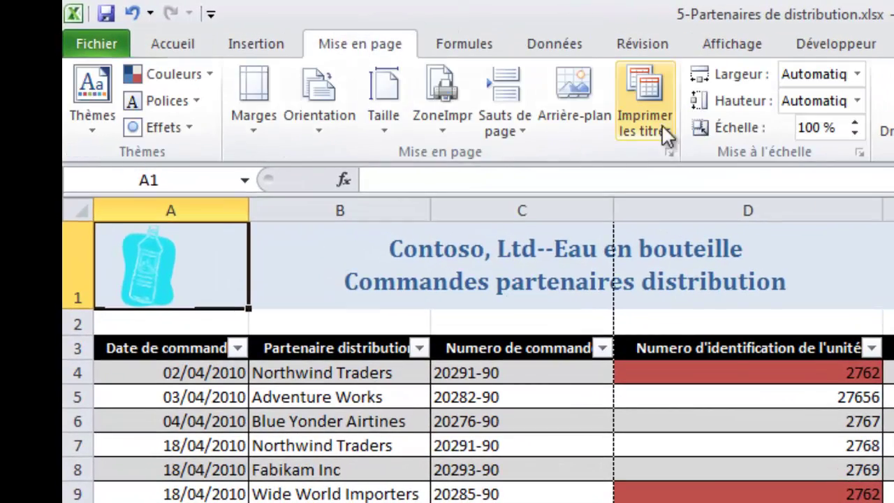
left_click(647, 112)
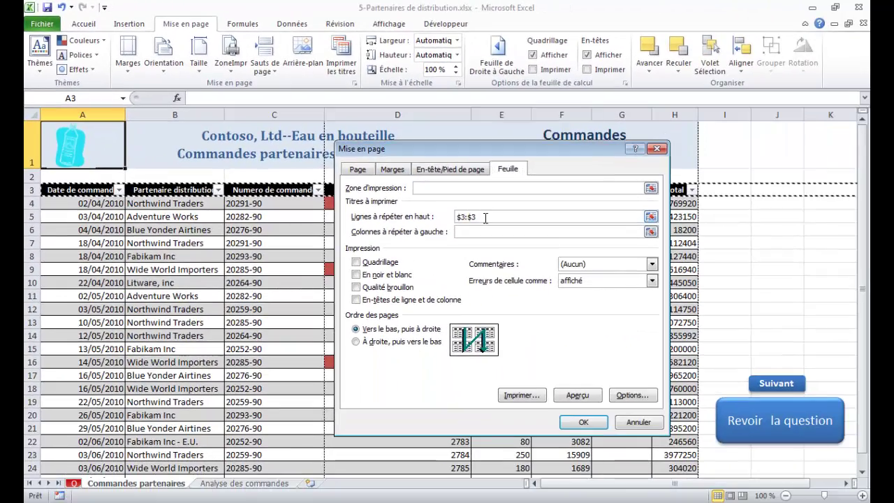
left_click(566, 259)
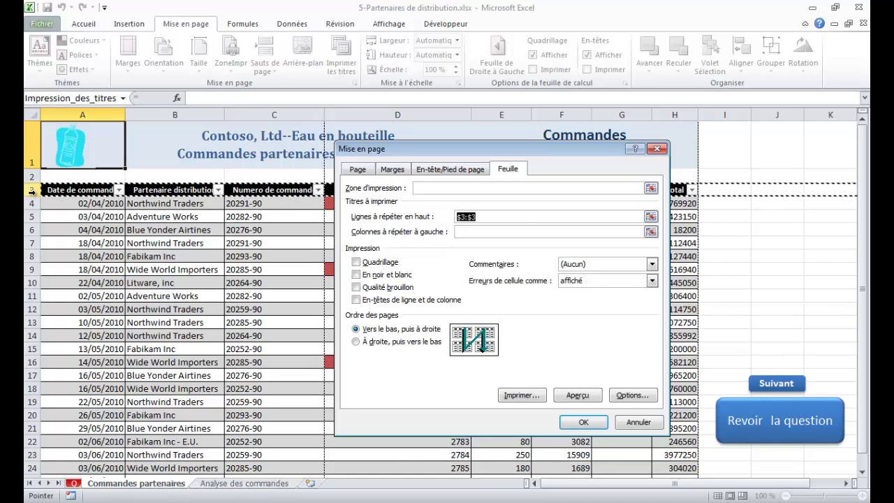
left_click(31, 190)
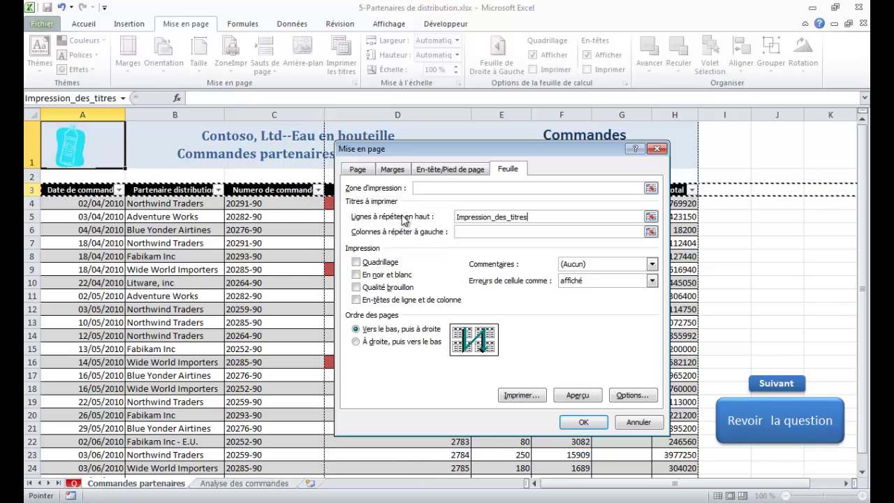
left_click(583, 423)
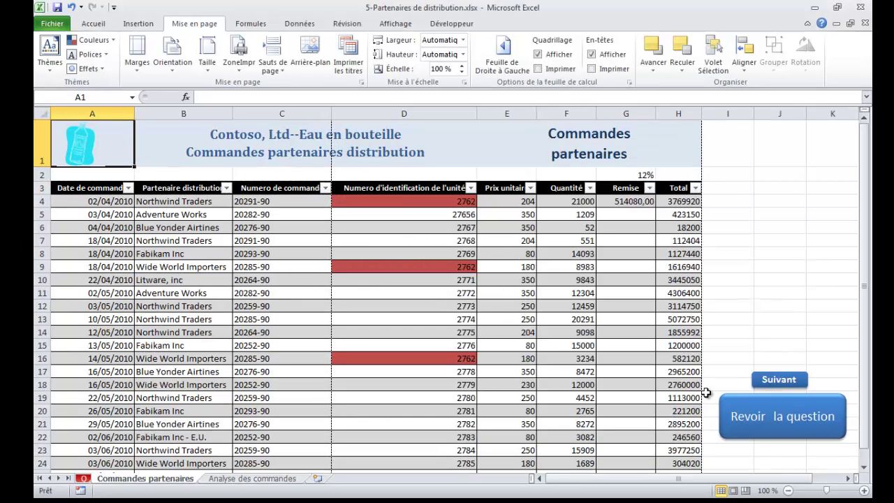